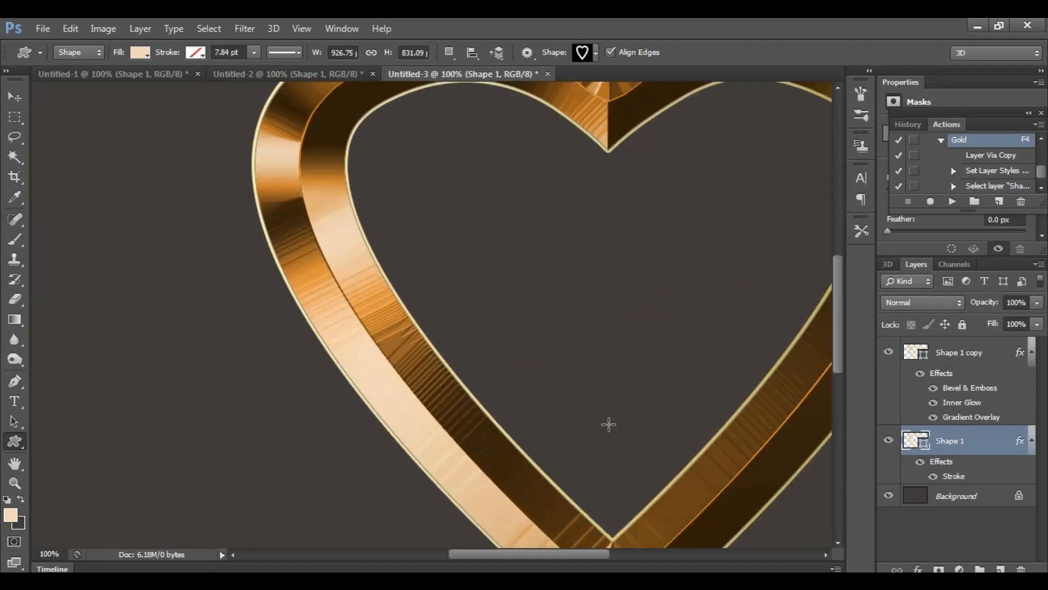
Fill the blank Untitled-4 document with the dark background colour and choose the butterfly custom shape
scroll(608, 423, "down", 1)
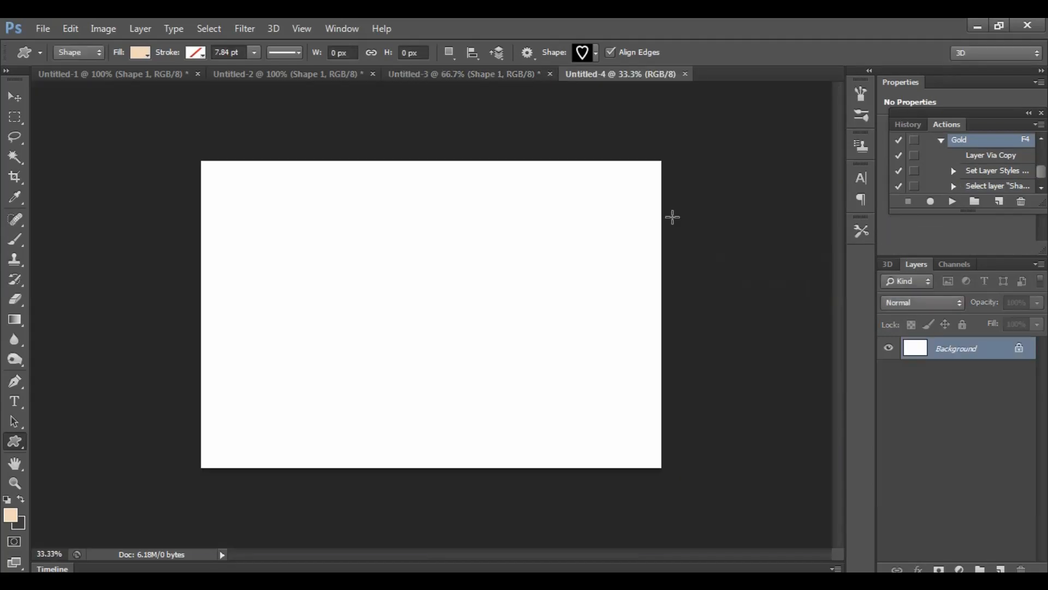
key("ctrl+BackSpace")
left_click(600, 52)
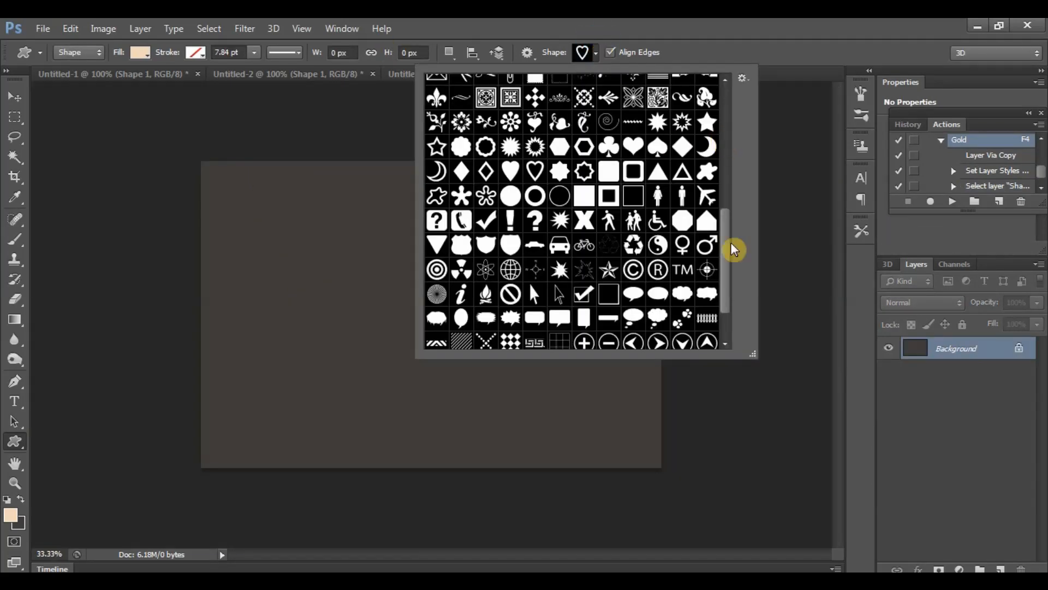
left_click_drag(732, 246, 729, 164)
left_click(421, 260)
Draw a butterfly about 852 by 627 px in the middle of the canvas and run the Gold action on it
left_click_drag(334, 248, 555, 414)
key("F4")
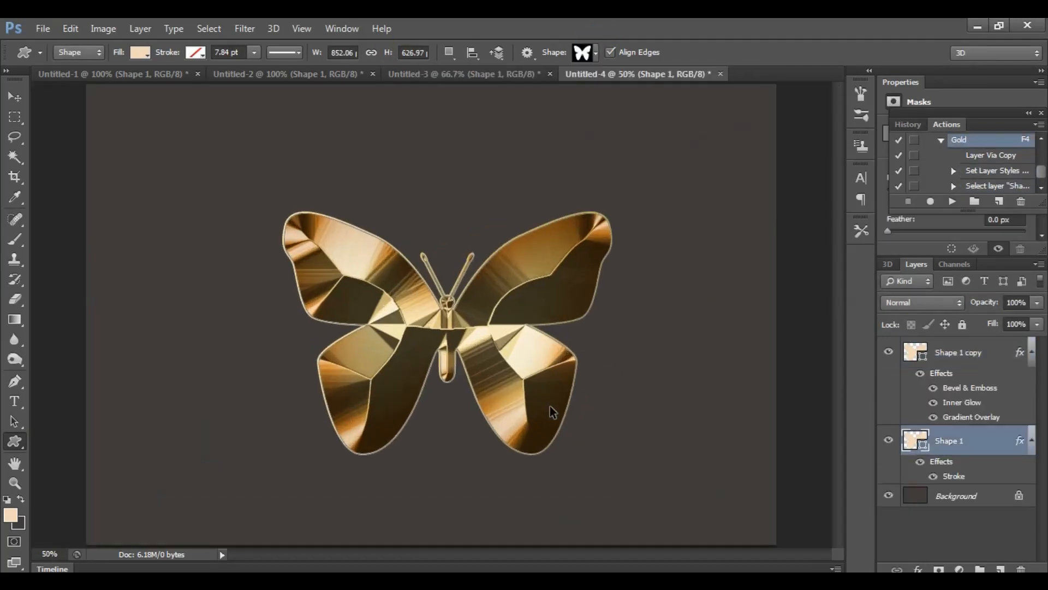
key("ctrl+1")
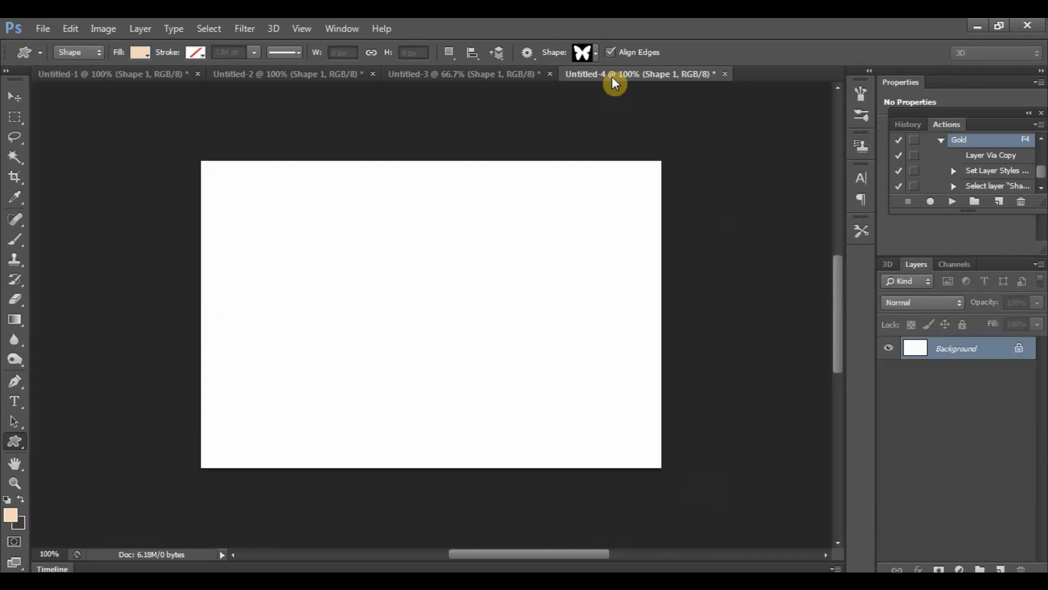
Choose the fan-shaped leaf ornament as the custom shape for the new Untitled-5 document
left_click(596, 51)
left_click_drag(732, 166, 732, 224)
left_click(605, 234)
left_click(491, 25)
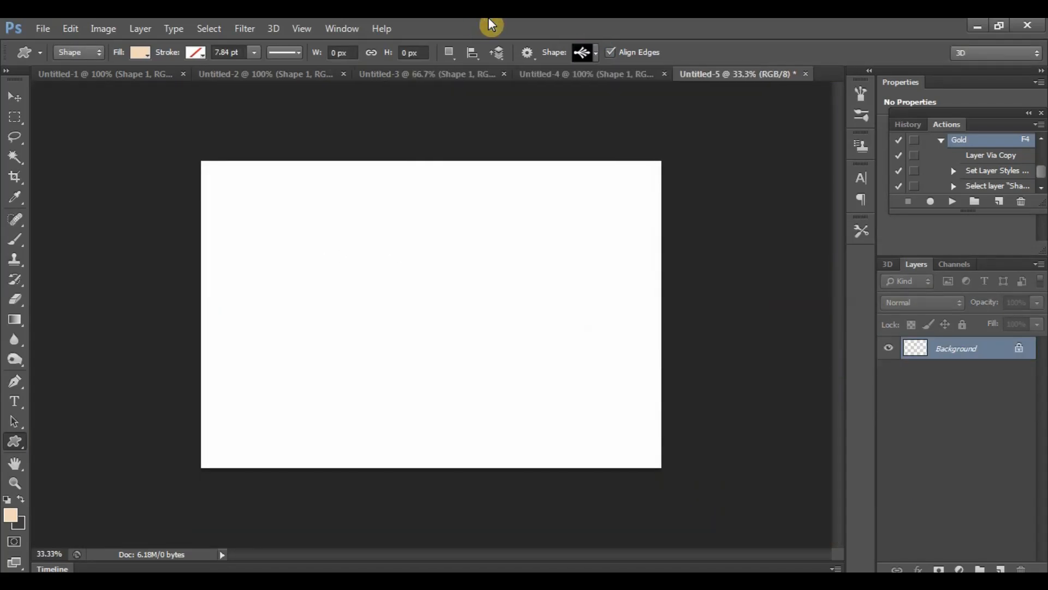
Draw the leaf ornament about 1150 by 888 px on the dark canvas and run the Gold action on it
left_click_drag(288, 200, 583, 427)
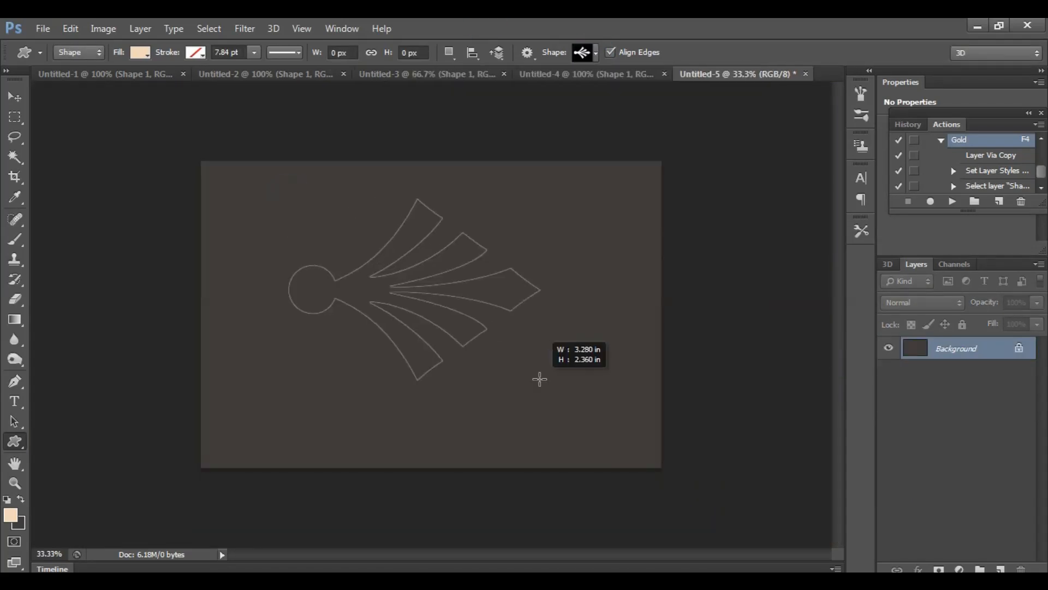
key("F4")
key("ctrl+plus")
key("ctrl+plus")
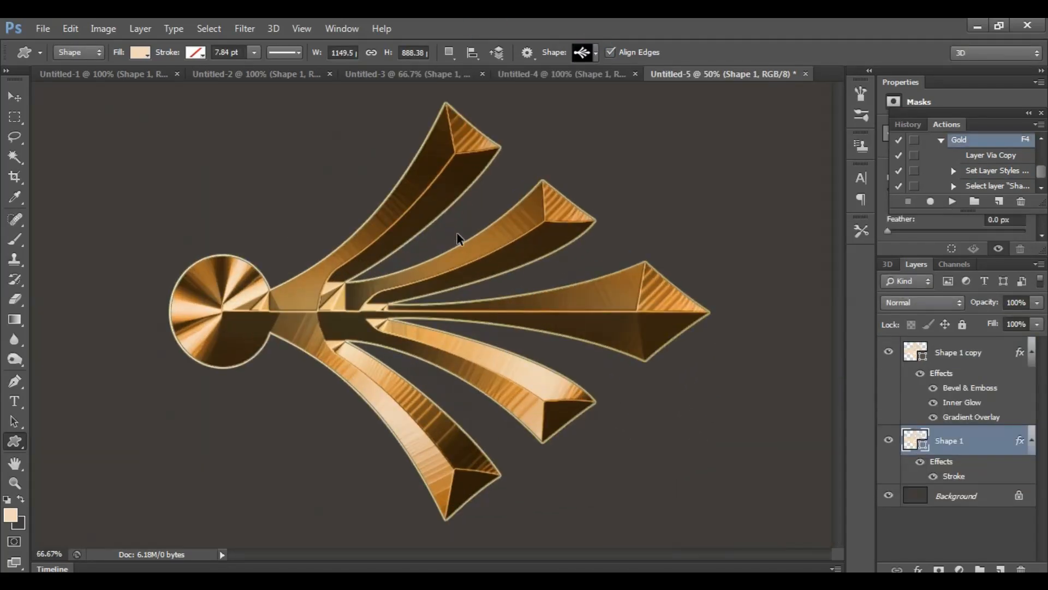
key("ctrl+plus")
Create another document and draw a large custom shape in it, styled with the Gold action
key("ctrl+n")
left_click(663, 220)
left_click(595, 52)
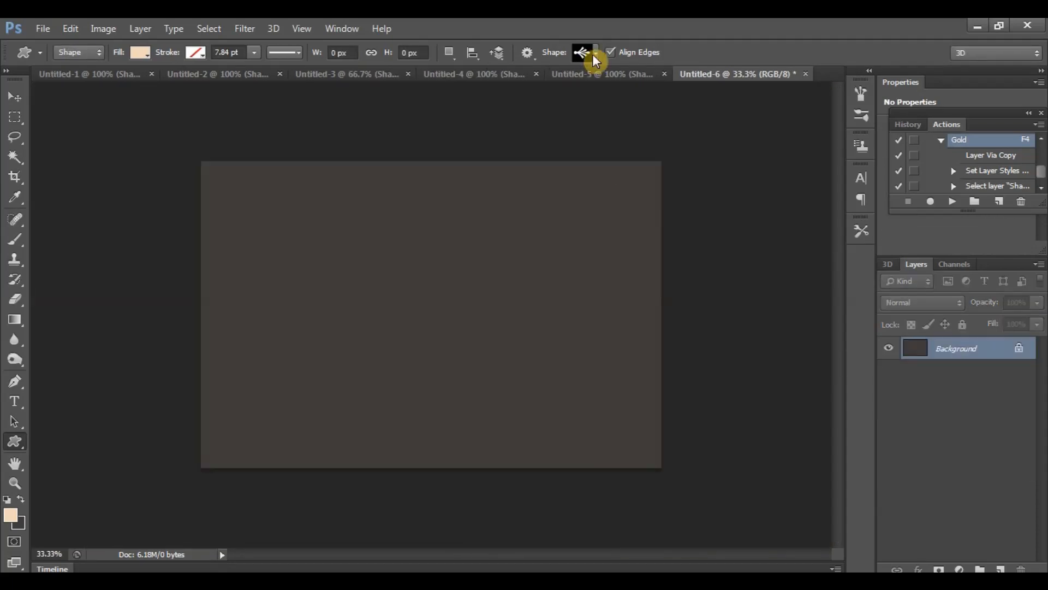
left_click_drag(261, 185, 623, 368)
key("F4")
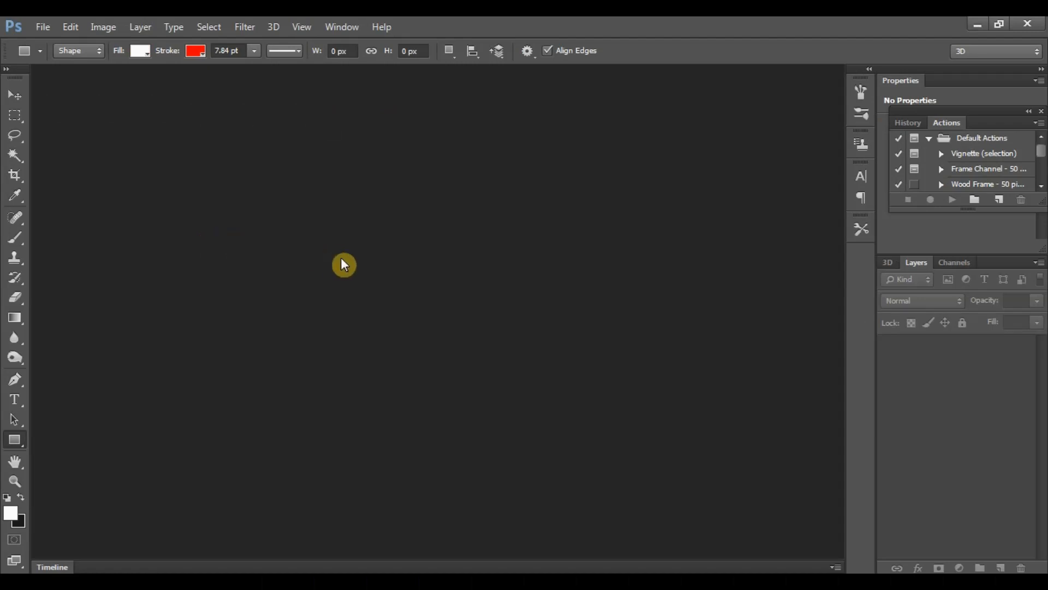
Create a 1920 x 1080 px, 72 pixels/inch RGB document with white contents and fill it with the near-black background colour
key("v")
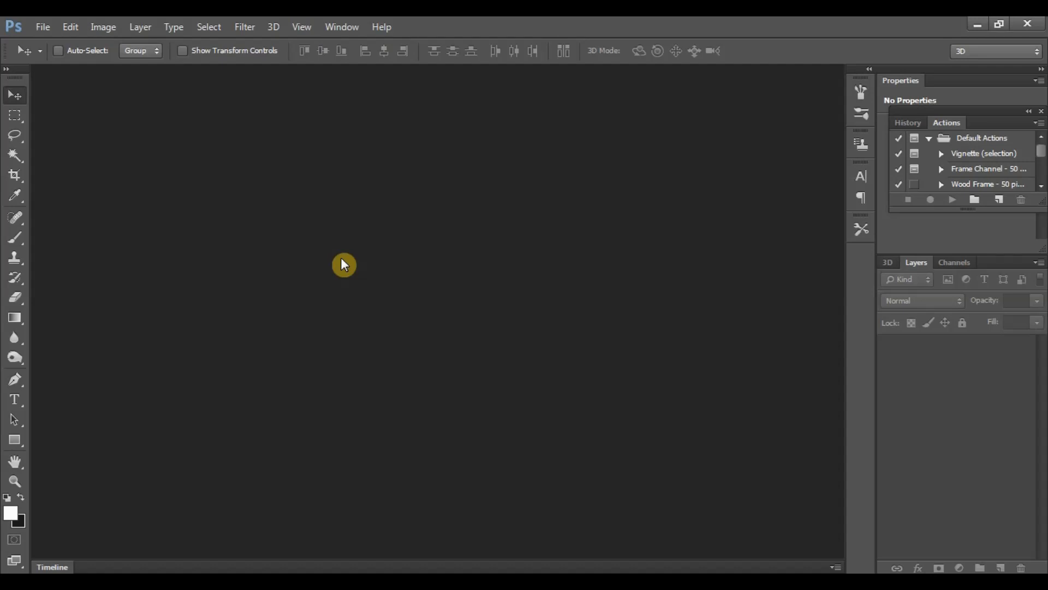
left_click(46, 29)
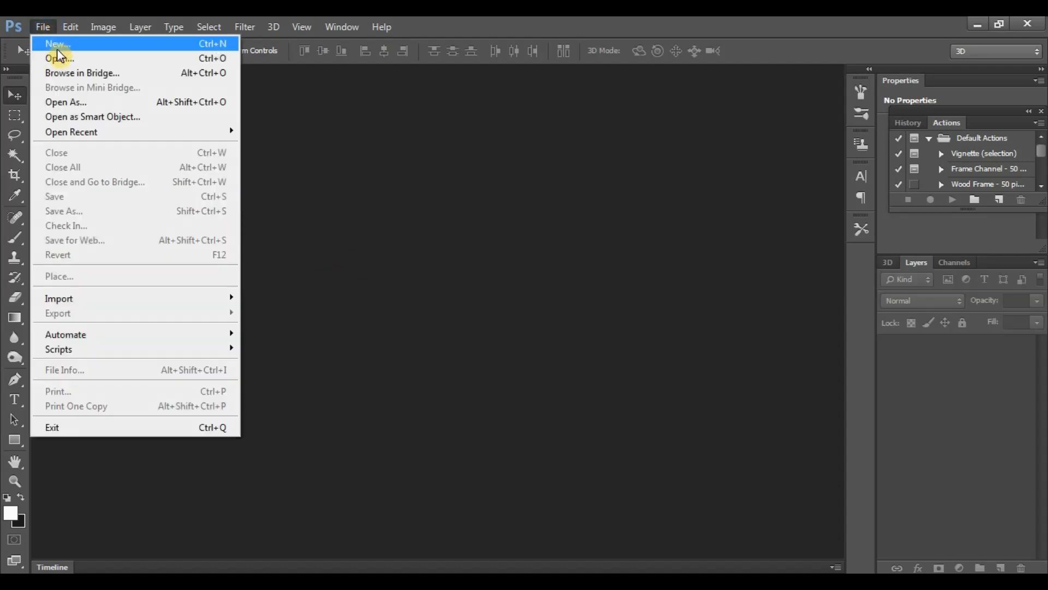
left_click(65, 47)
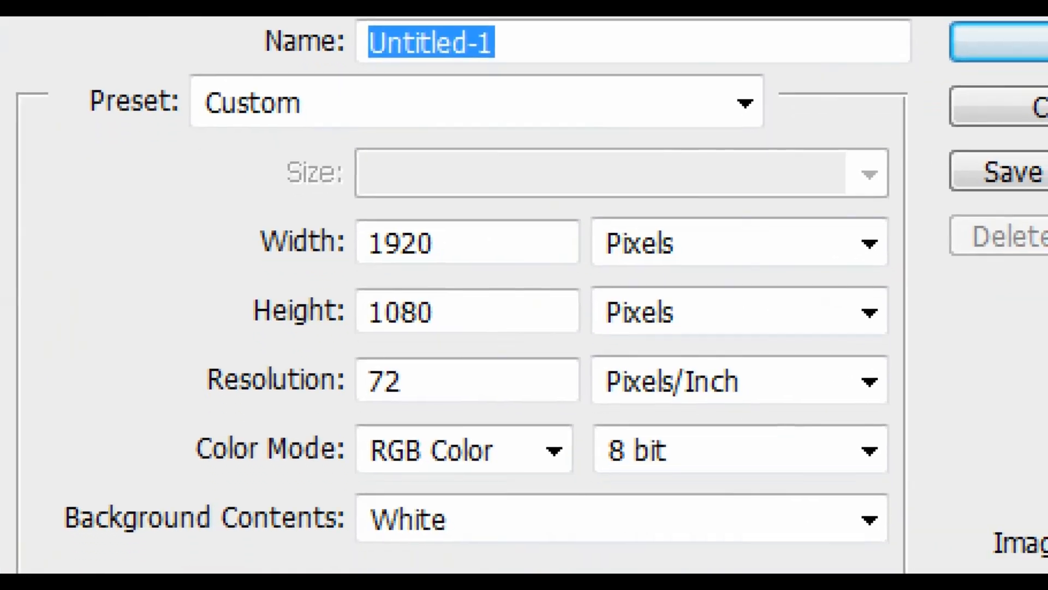
left_click(485, 305)
left_click_drag(170, 203, 486, 500)
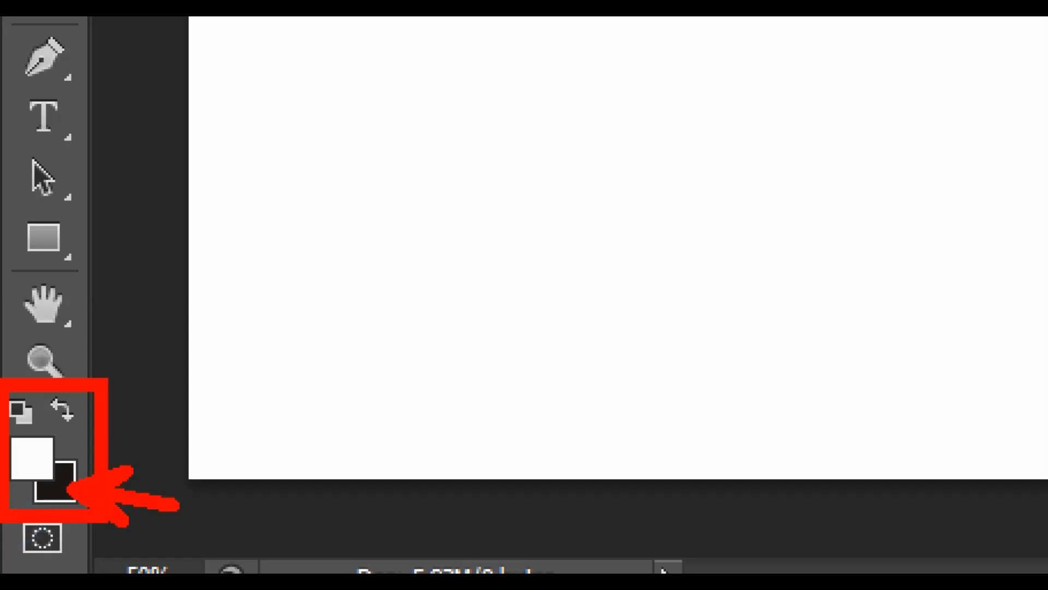
key("ctrl+BackSpace")
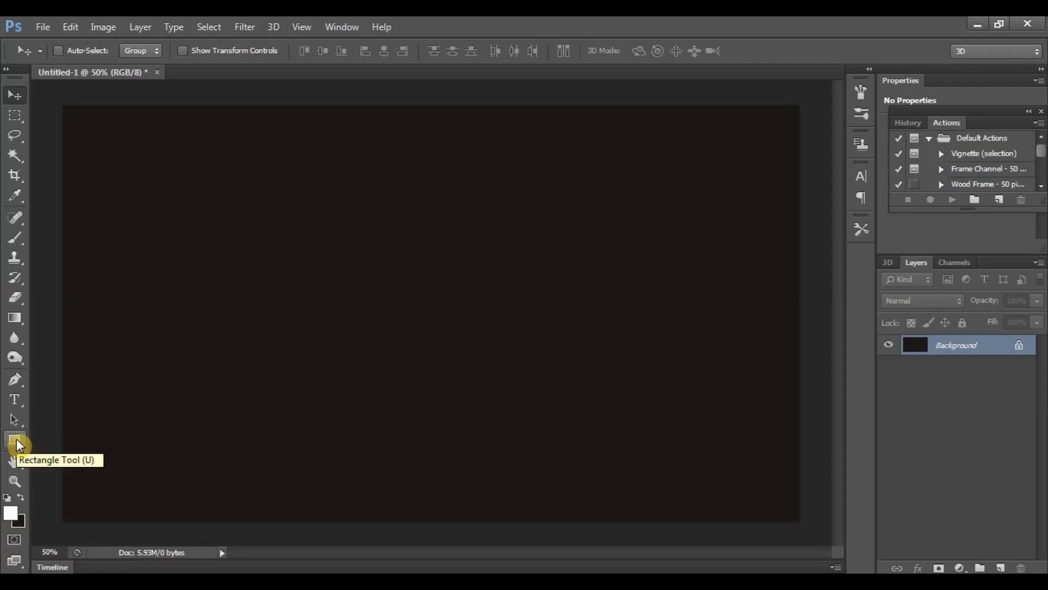
Activate the Custom Shape tool and replace its current shapes with the All shape set
left_click(17, 440)
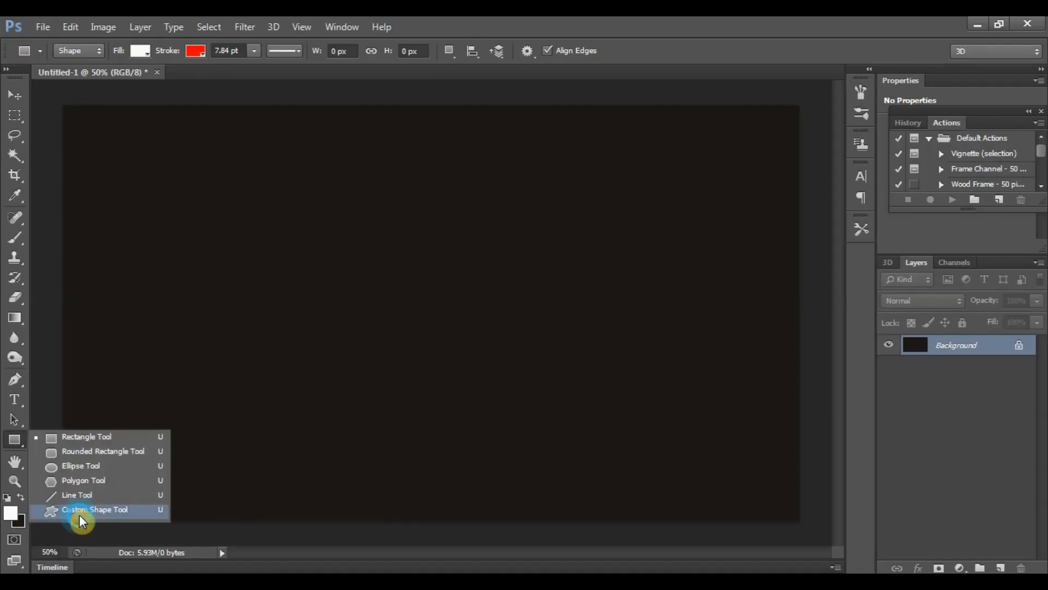
left_click(237, 503)
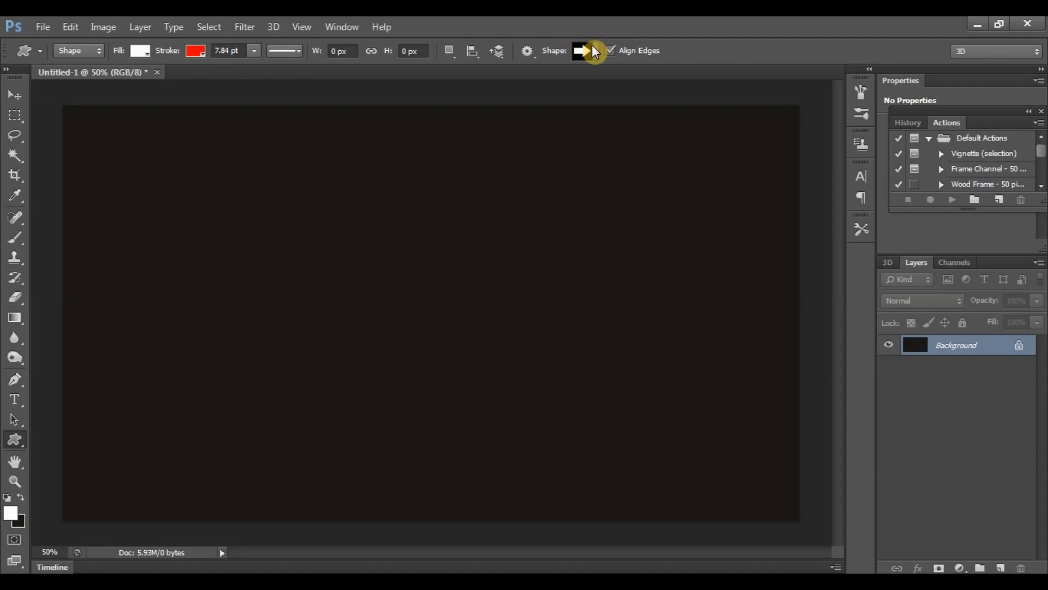
left_click(597, 51)
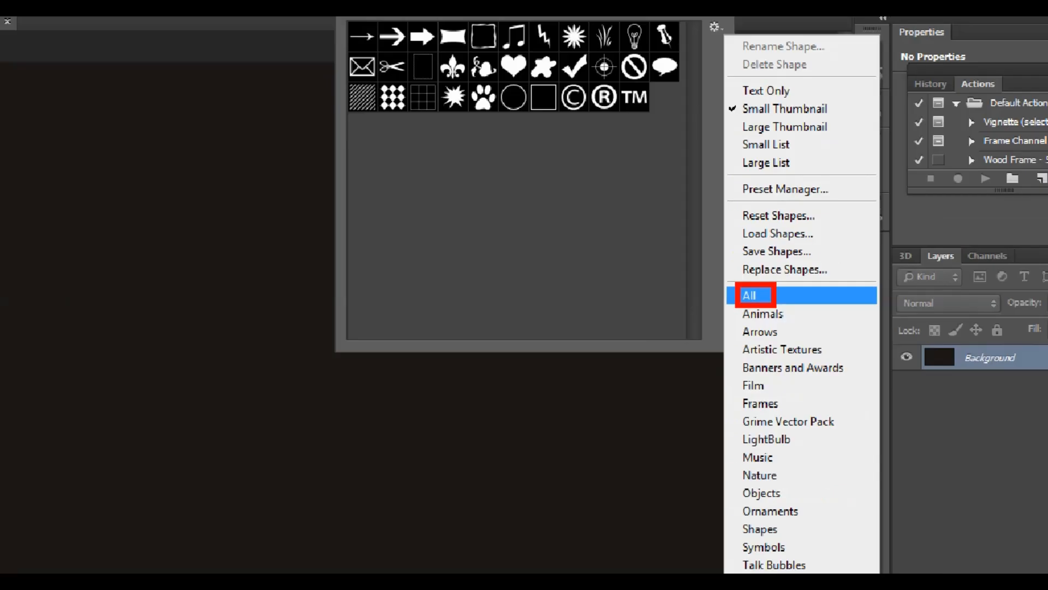
left_click(802, 302)
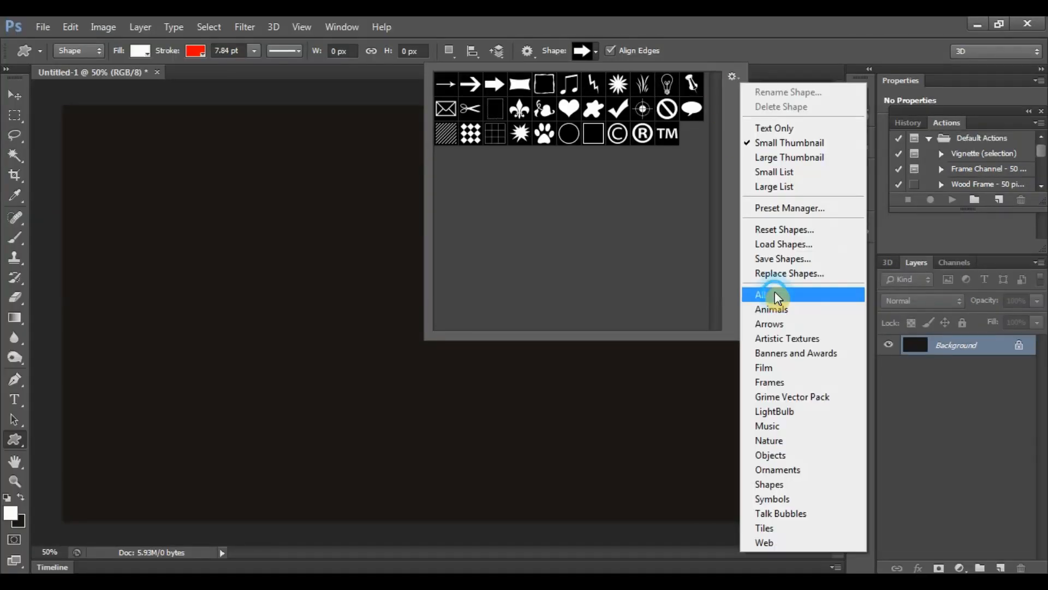
left_click(774, 292)
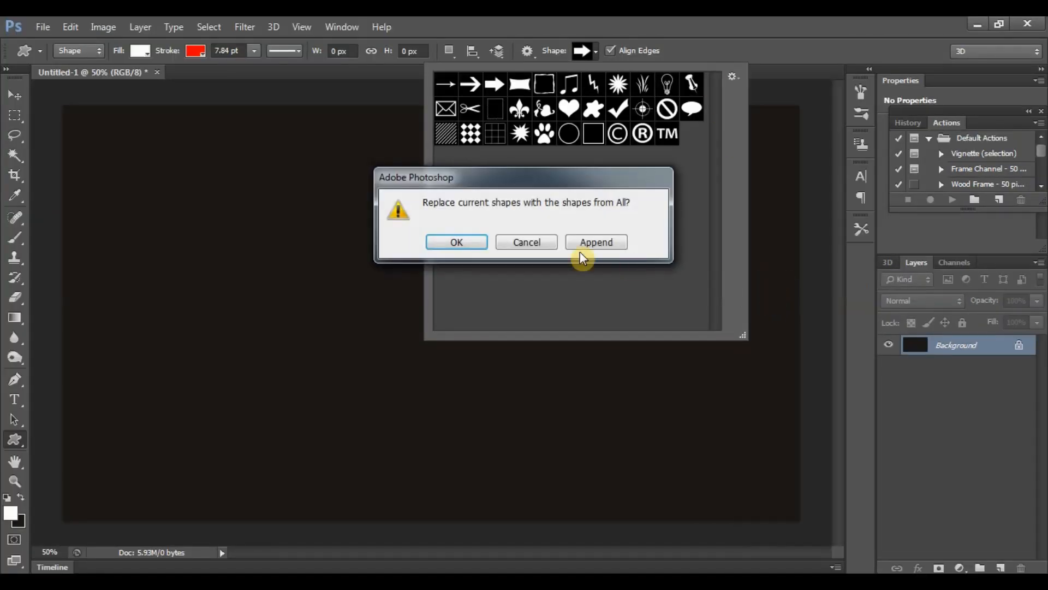
left_click(474, 243)
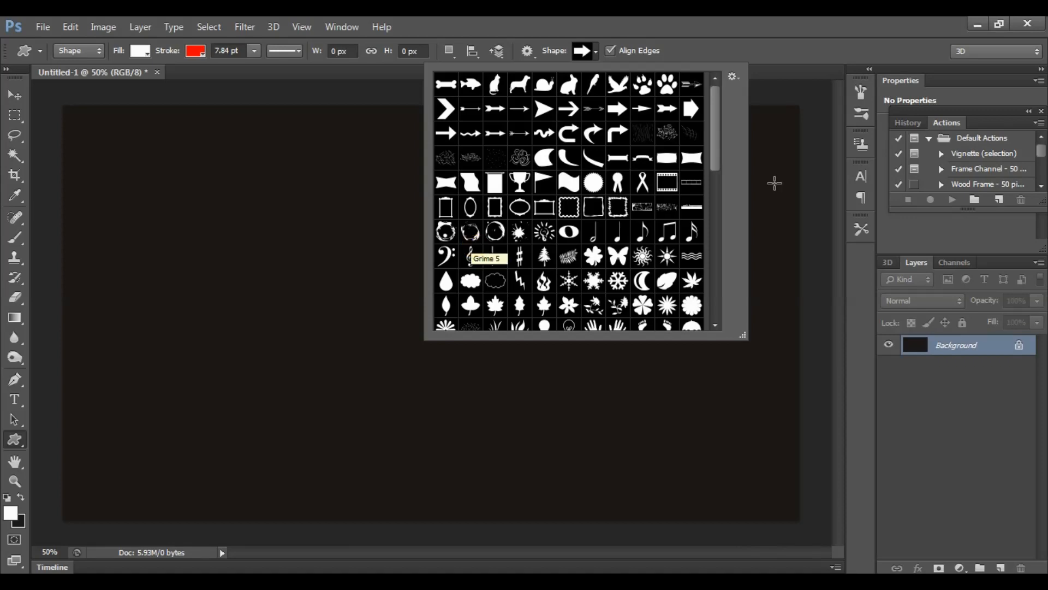
Choose the flower-and-leaves branch ornament and draw it about 1048 by 954 px on the canvas
left_click_drag(719, 154, 719, 217)
left_click(519, 262)
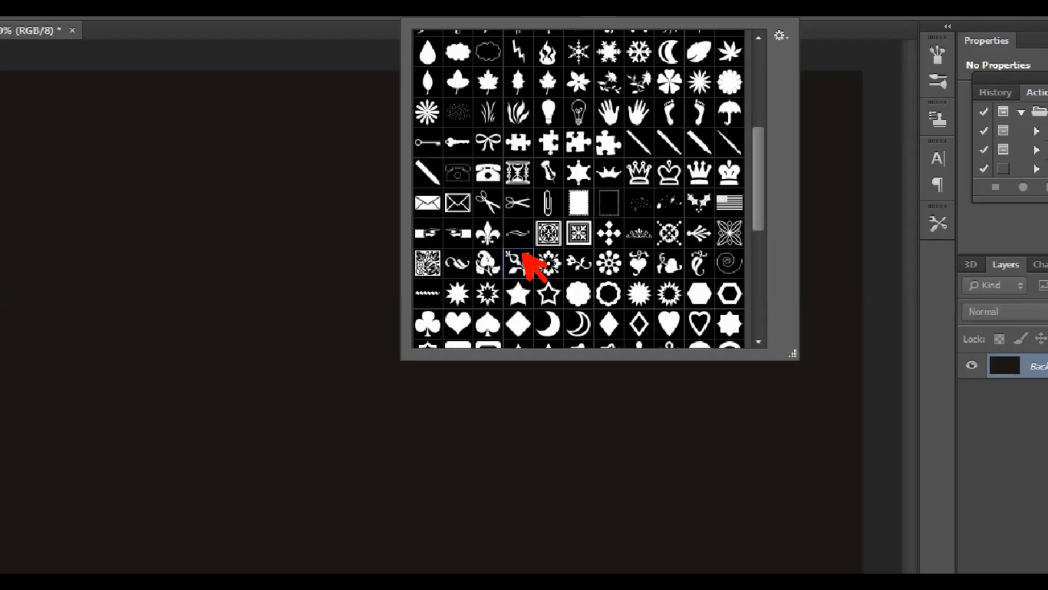
double_click(516, 263)
mouse_move(194, 137)
left_mouse_down()
mouse_move(411, 379)
mouse_move(578, 443)
mouse_move(615, 475)
mouse_move(594, 501)
left_mouse_up()
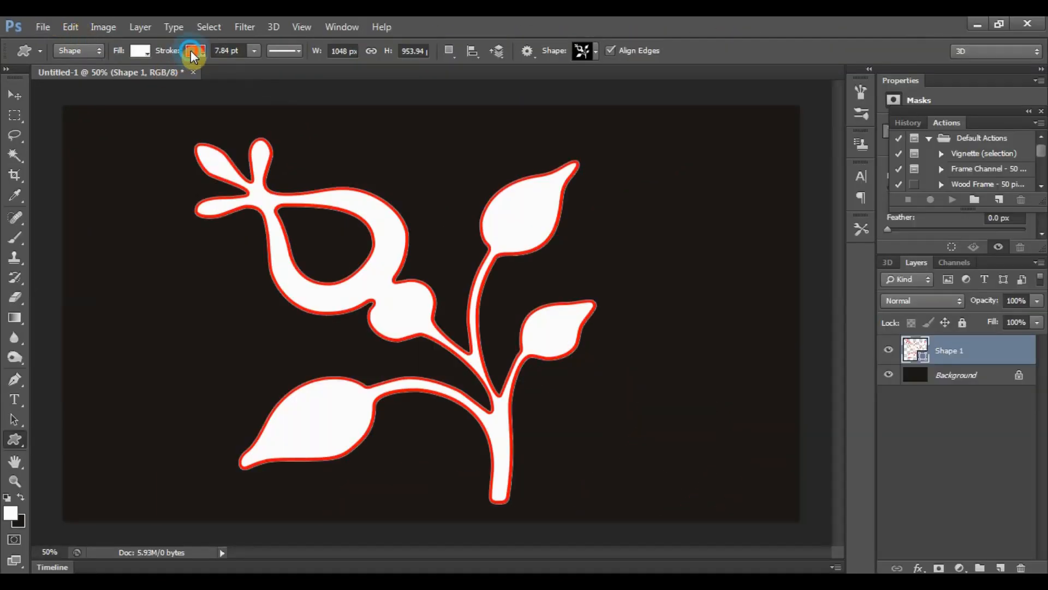
Remove the red stroke from the branch shape by setting it to no colour
left_click(191, 51)
left_click(132, 77)
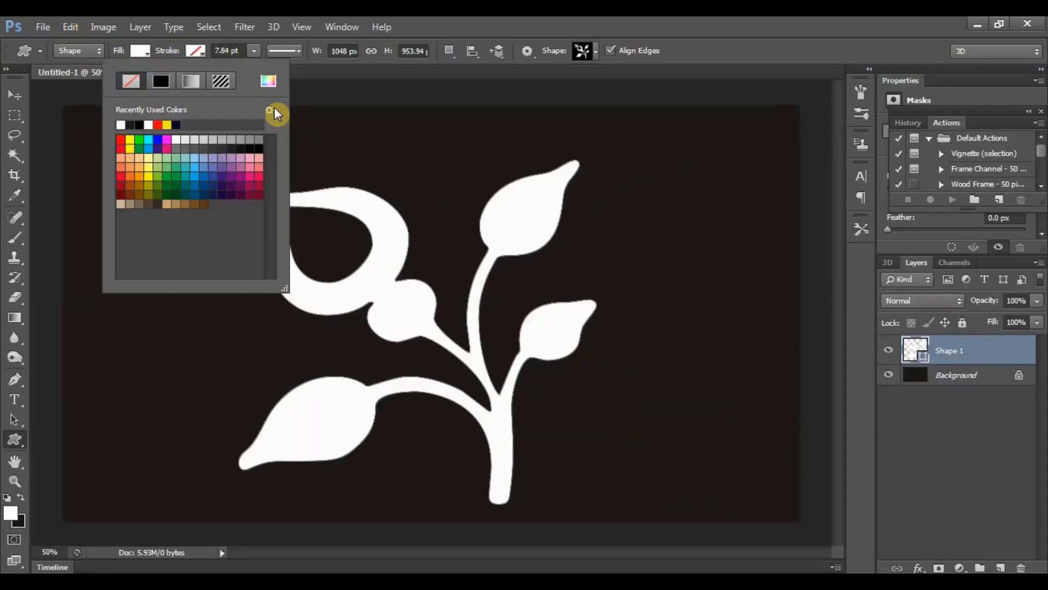
left_click(709, 17)
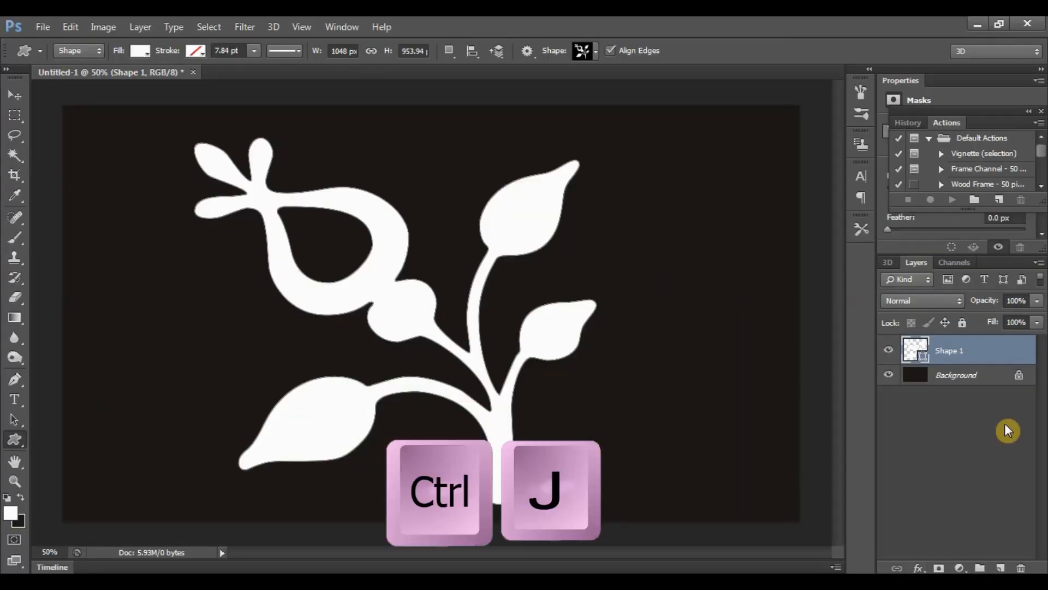
Duplicate the Shape 1 layer and add a Gradient Overlay effect to the copy
key("ctrl+j")
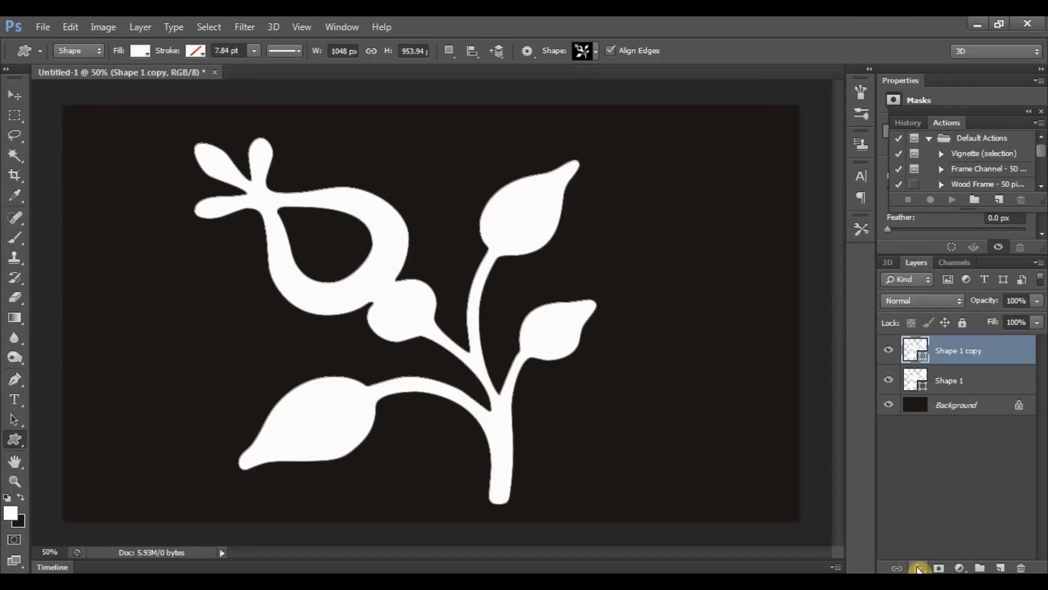
left_click(893, 521)
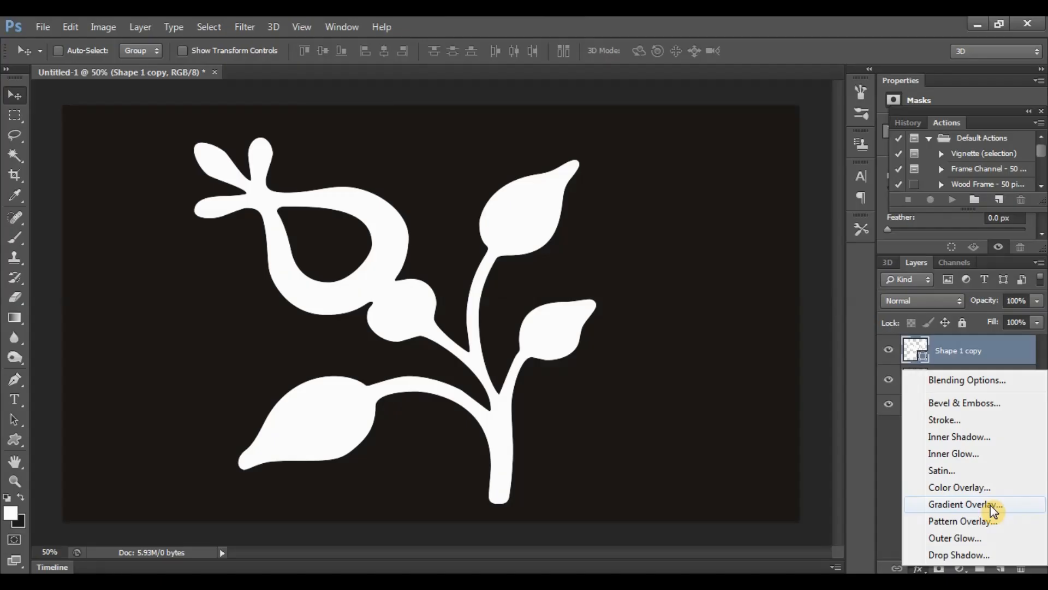
left_click(991, 505)
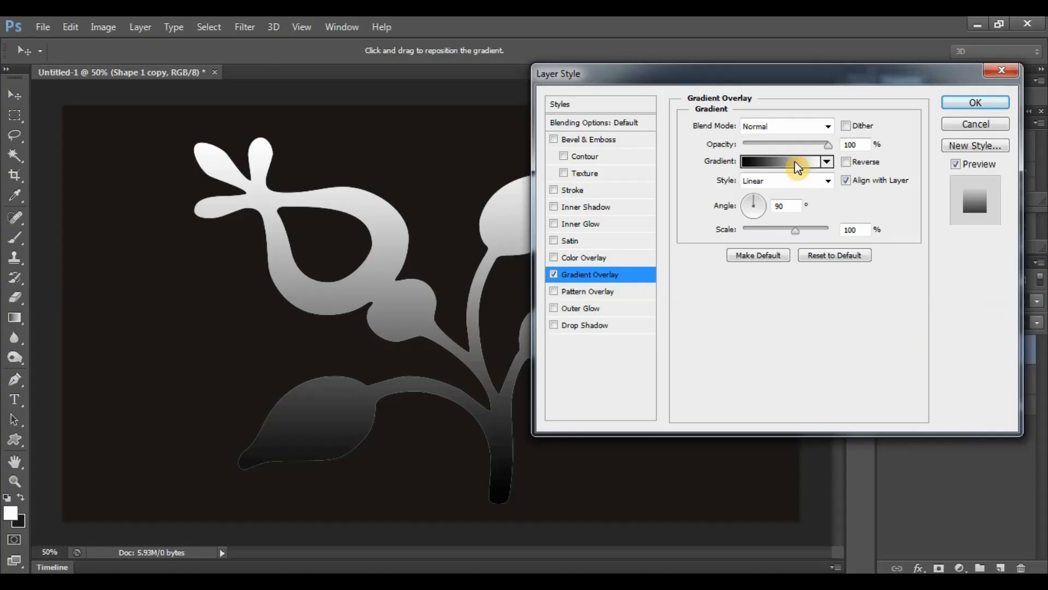
Set the start colour stop of the overlay gradient to f6eead
left_click(795, 163)
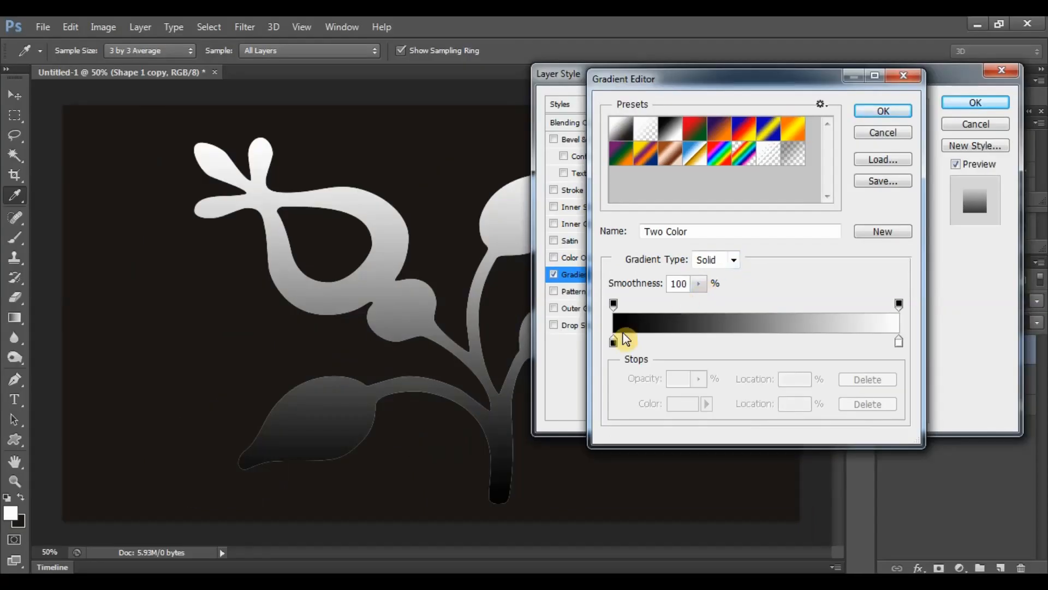
left_click(614, 343)
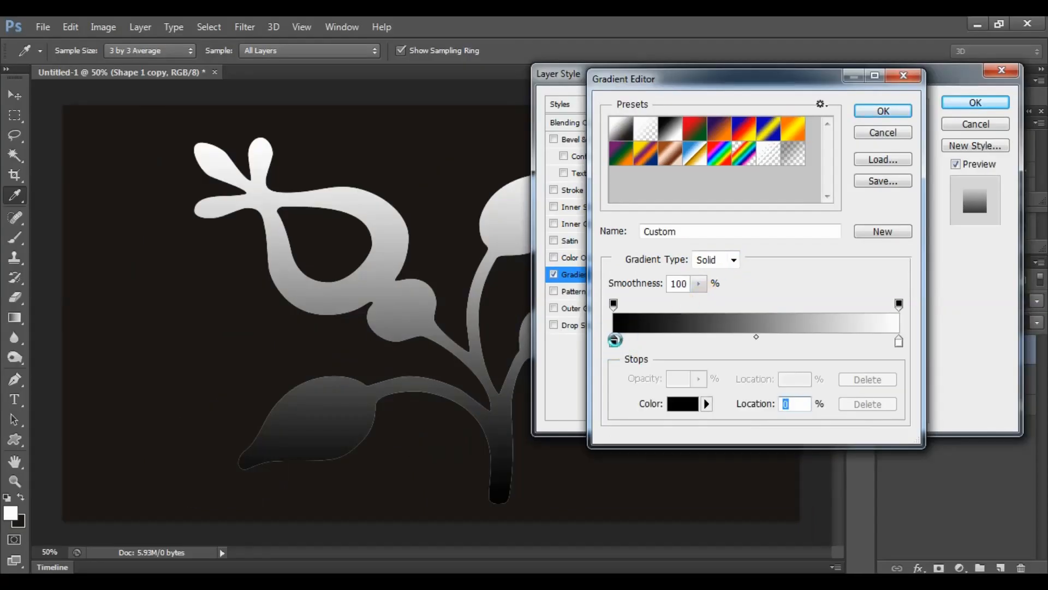
double_click(614, 343)
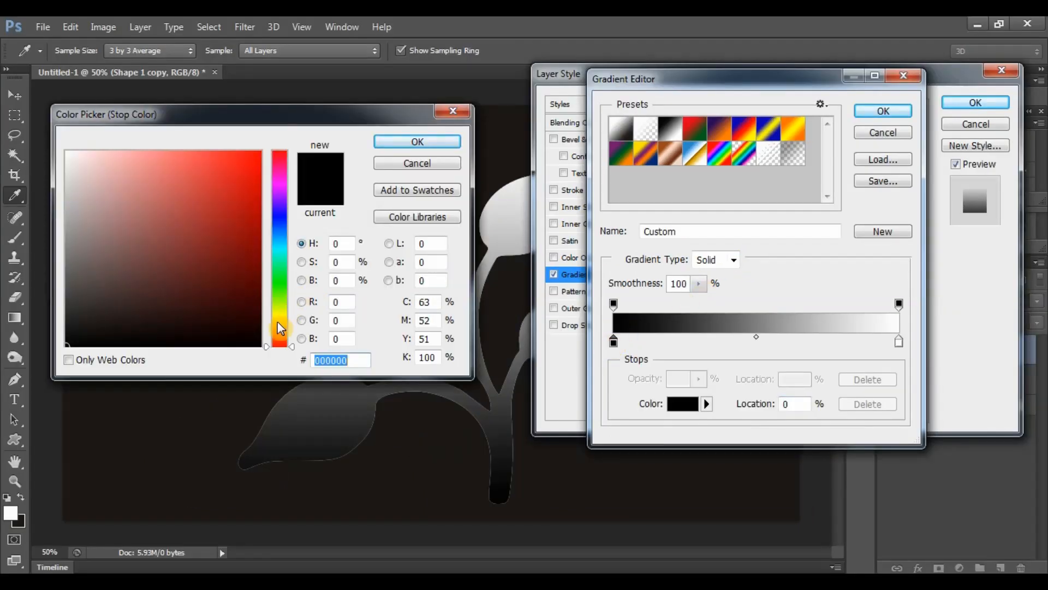
left_click(278, 322)
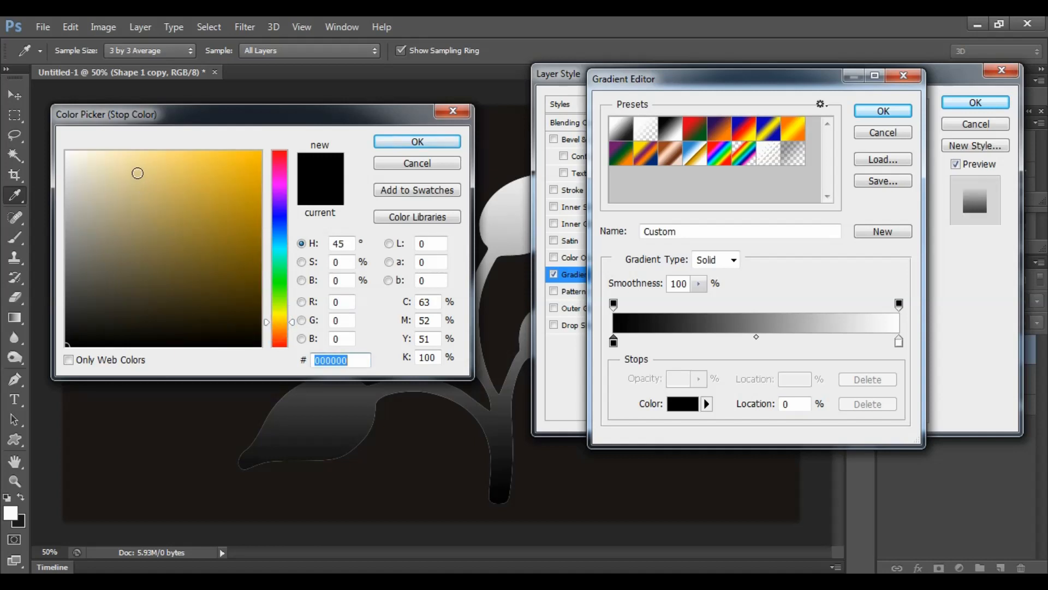
left_click(138, 173)
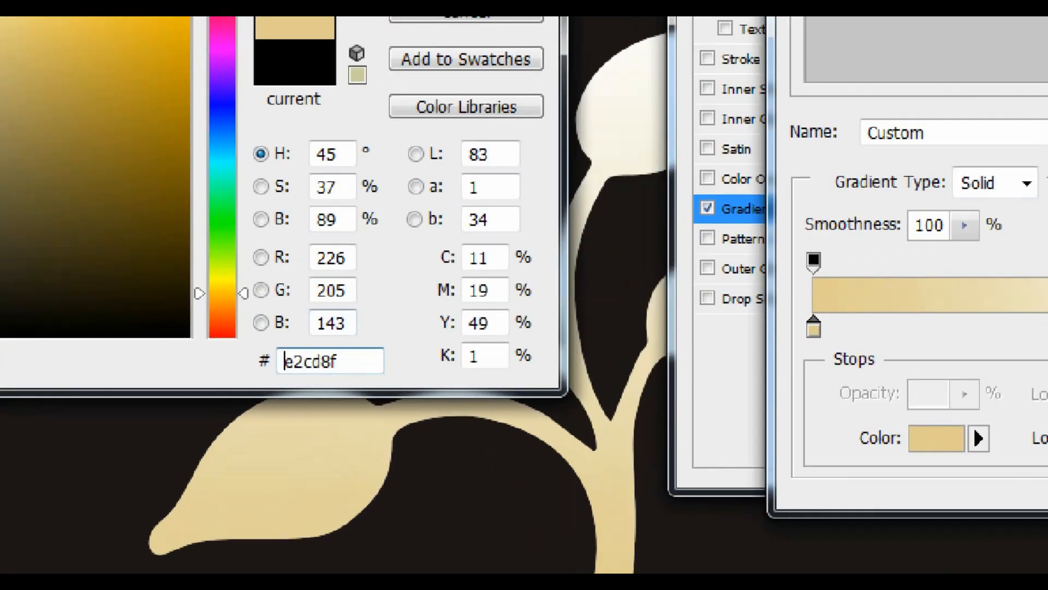
double_click(353, 360)
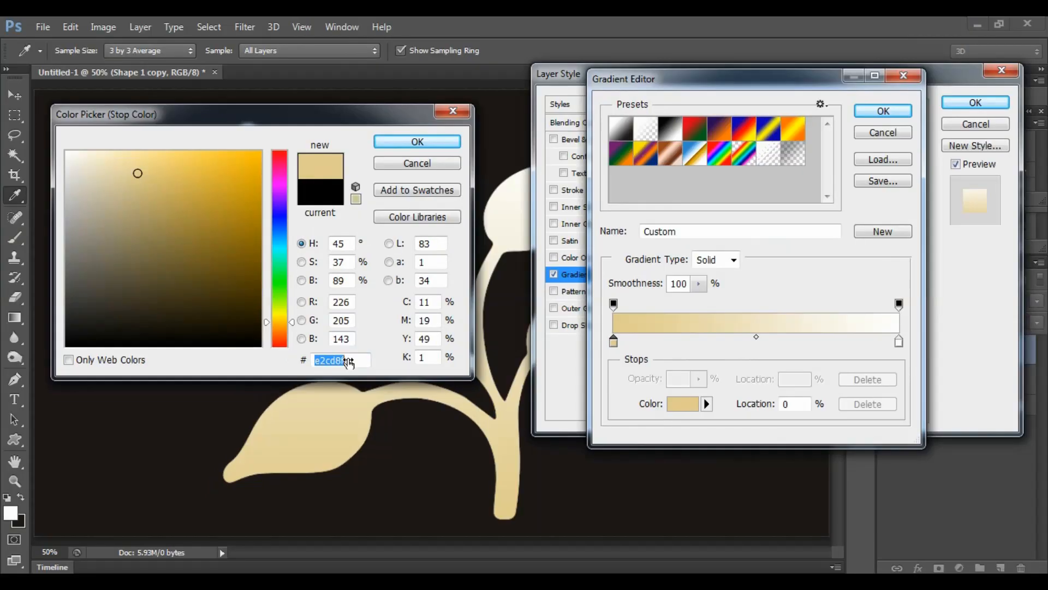
type("f6")
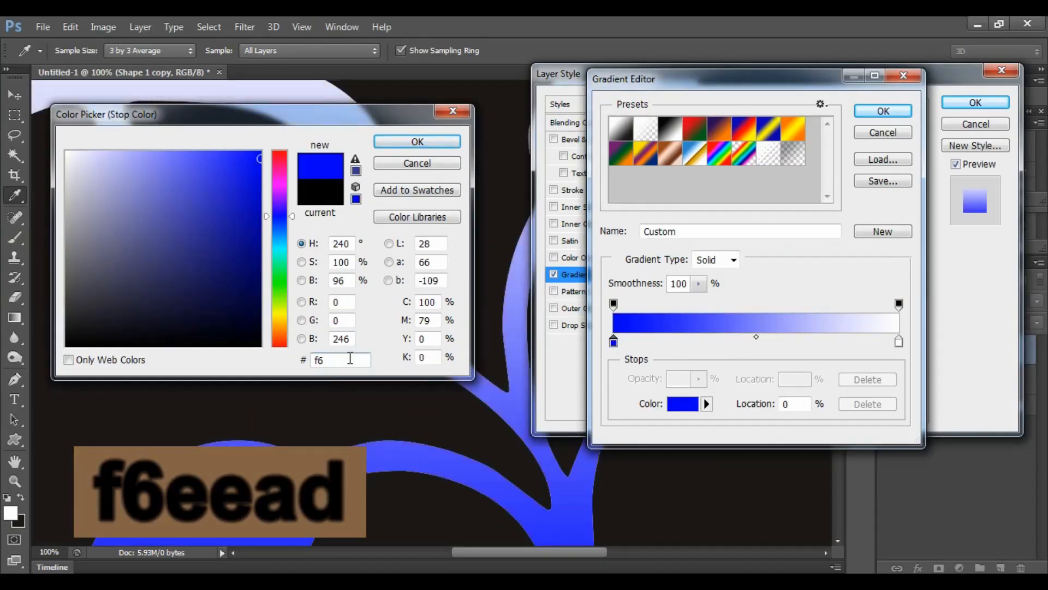
type("ee")
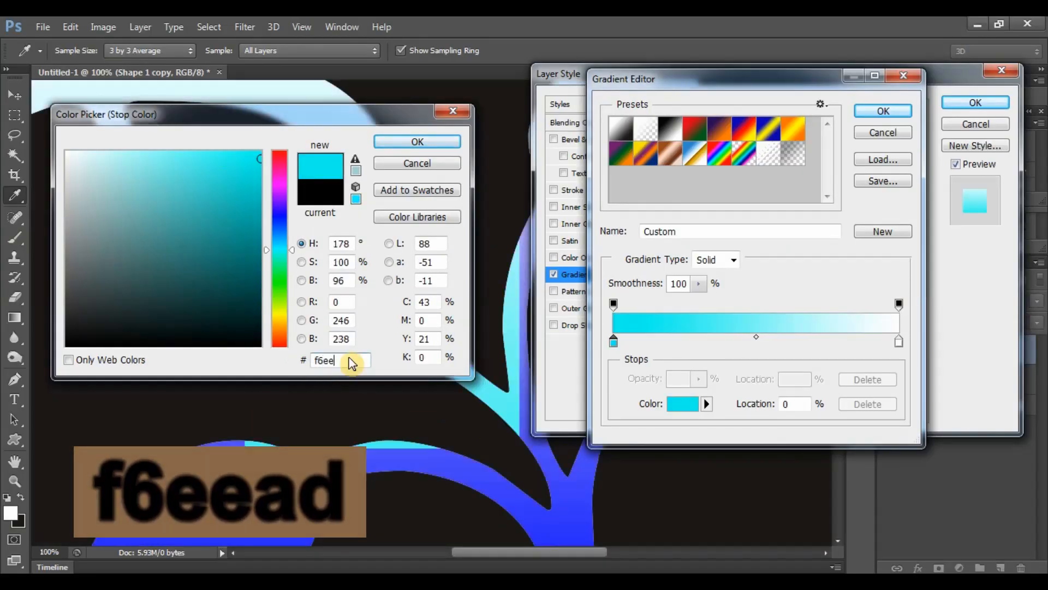
type("ad")
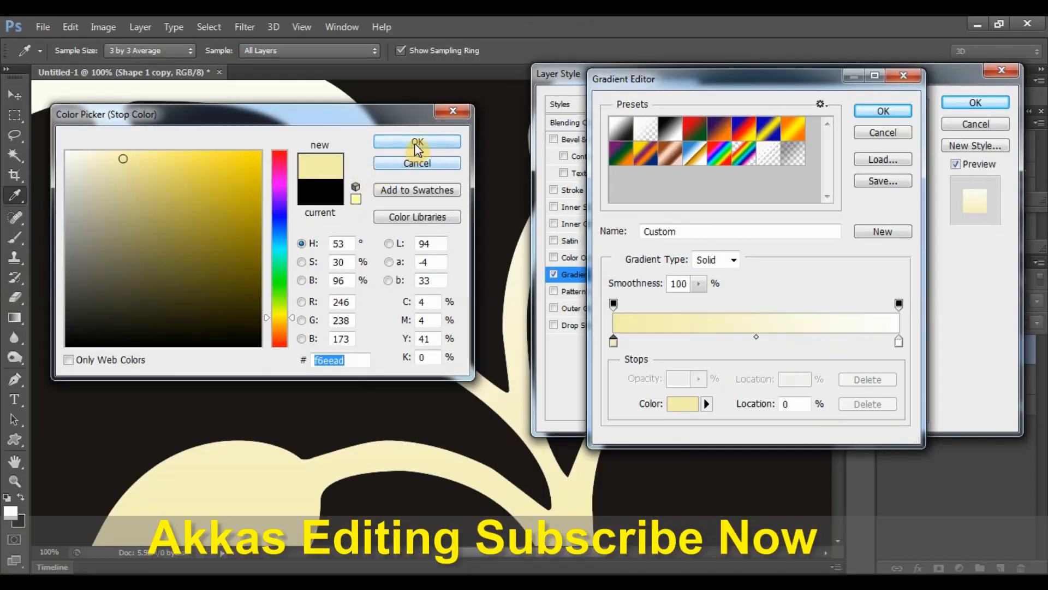
left_click(418, 148)
Set the end colour stop of the overlay gradient to c1ae51
left_click(899, 343)
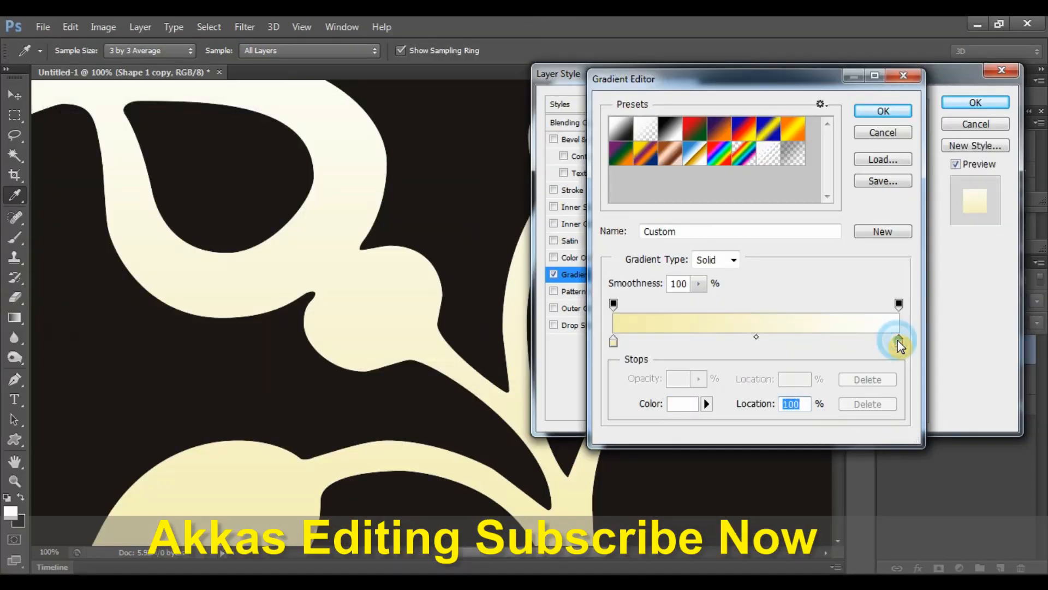
double_click(899, 343)
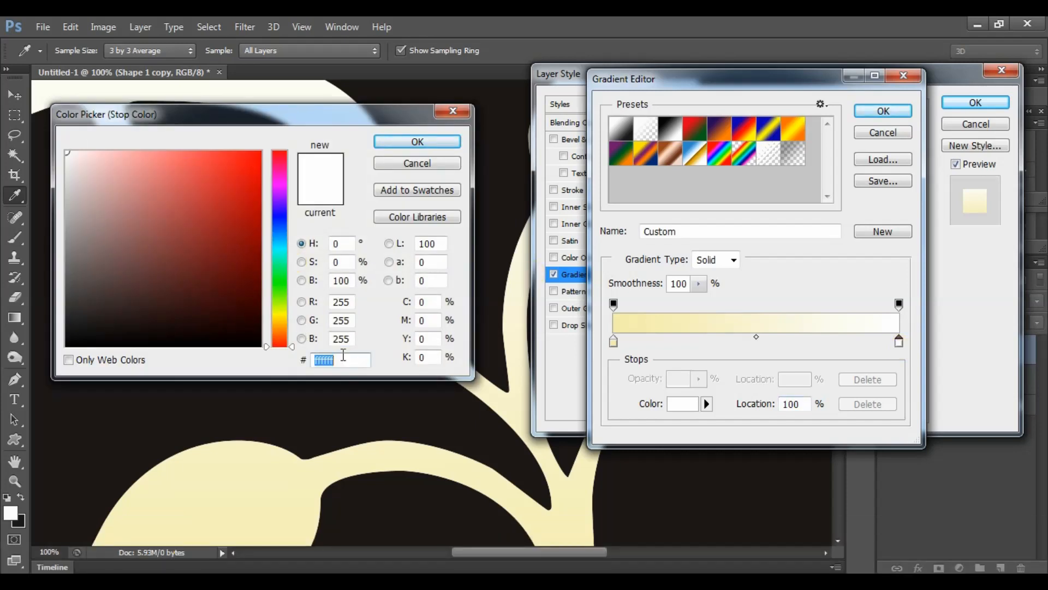
type("c1a")
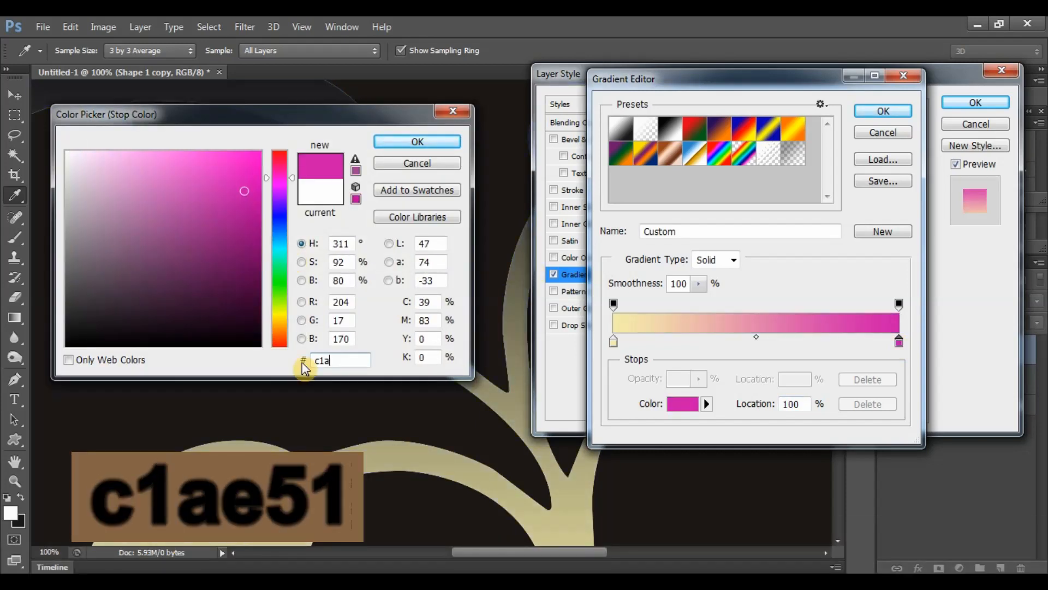
type("e5")
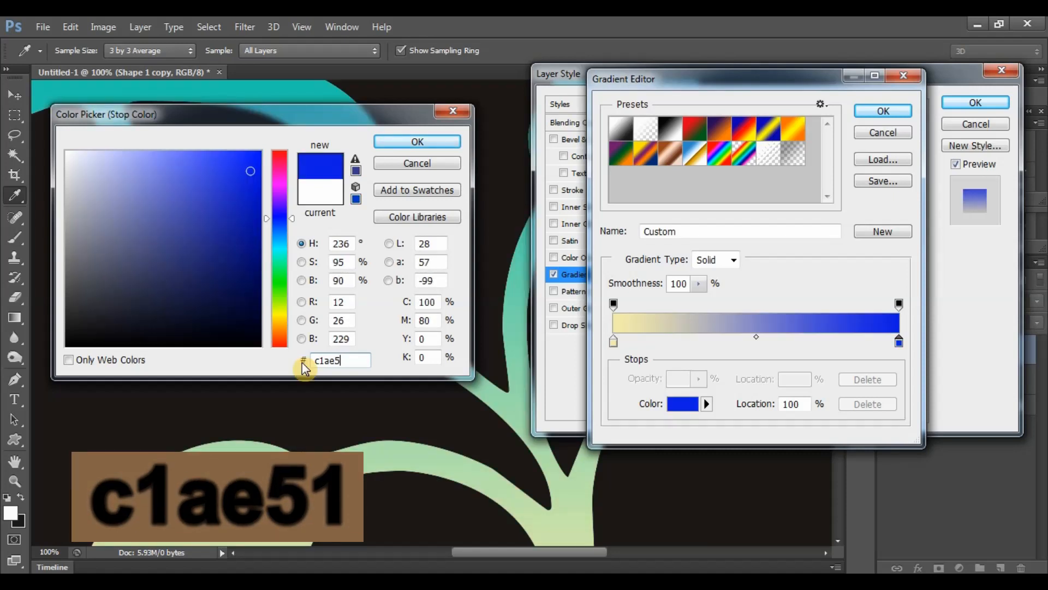
type("1")
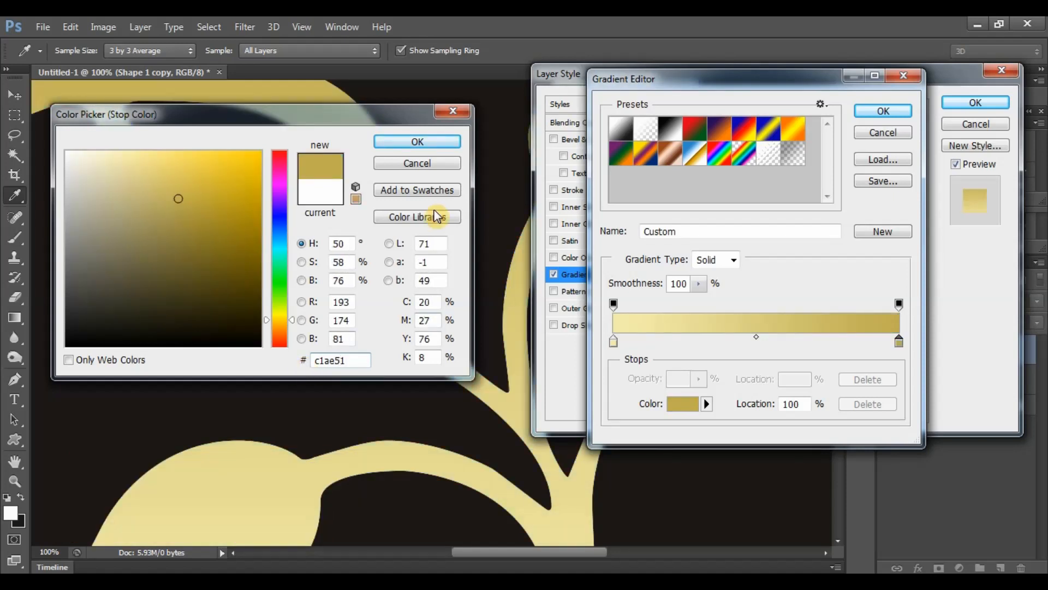
left_click(417, 141)
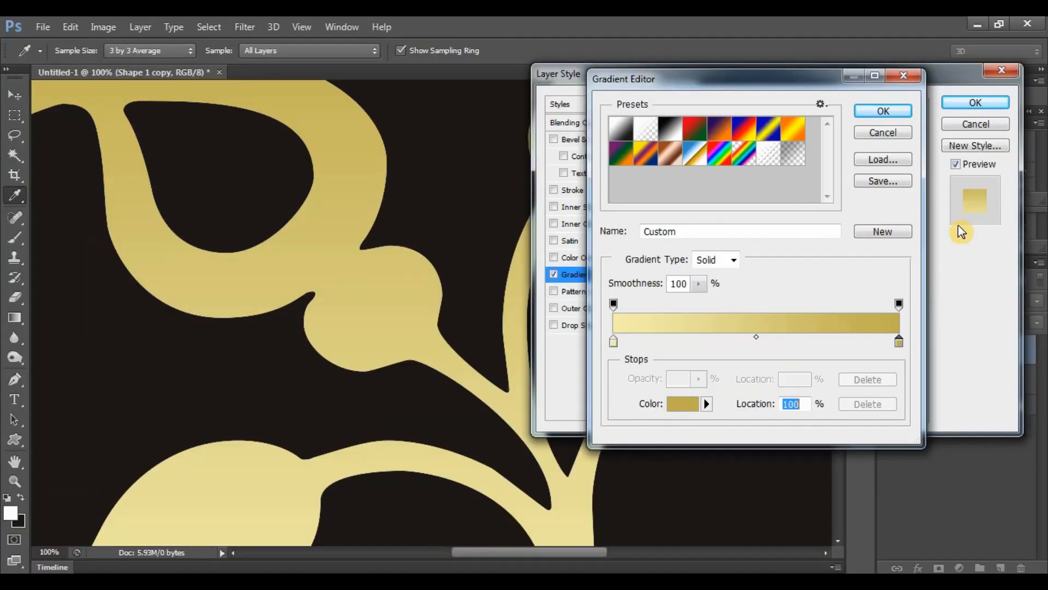
Save the gold gradient as a new preset, apply it and set the overlay's style to Reflected
left_click(722, 248)
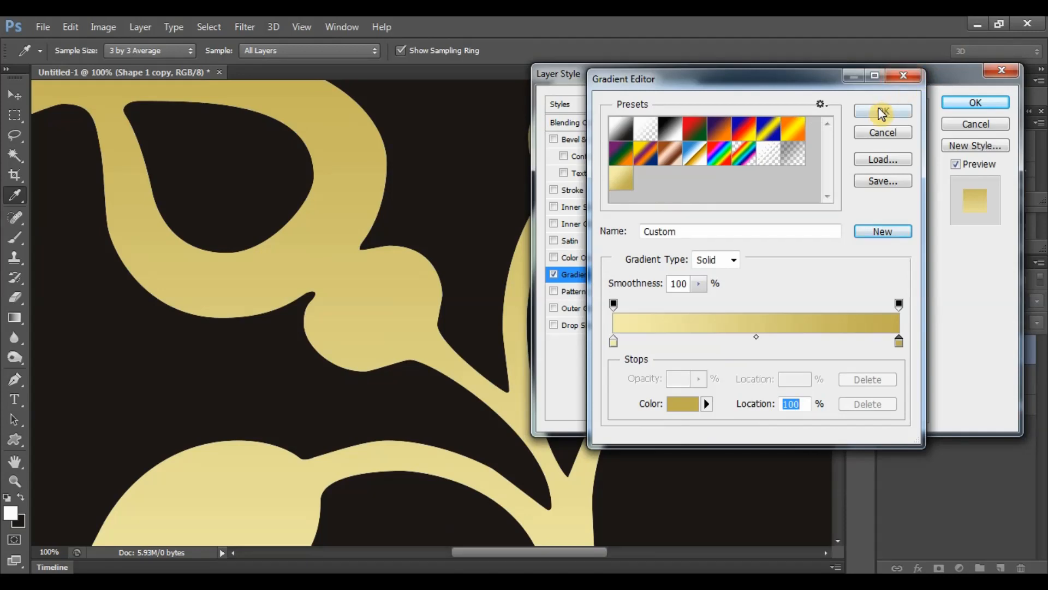
left_click(882, 112)
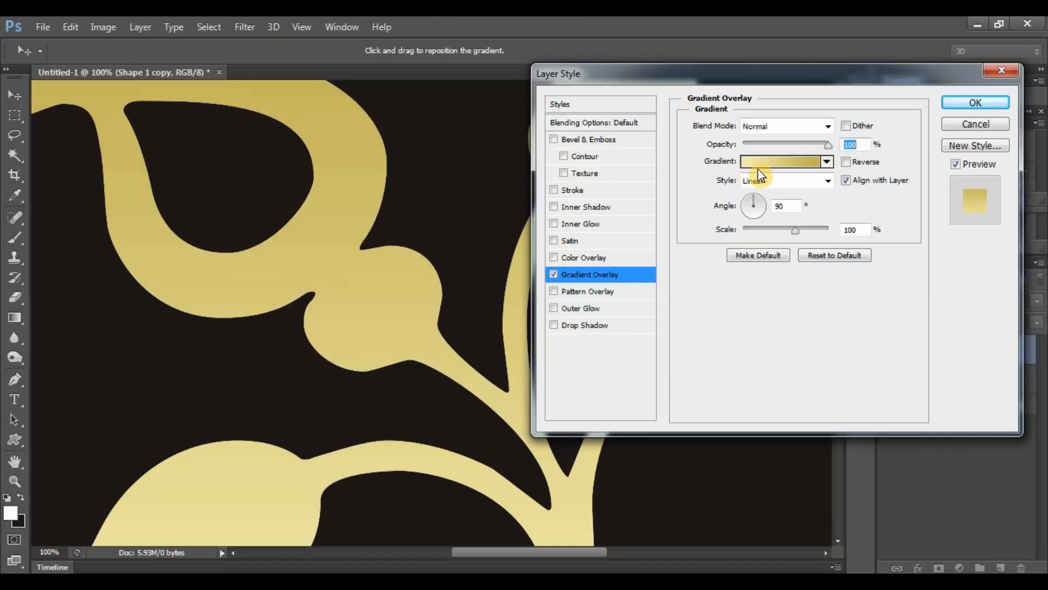
left_click(792, 182)
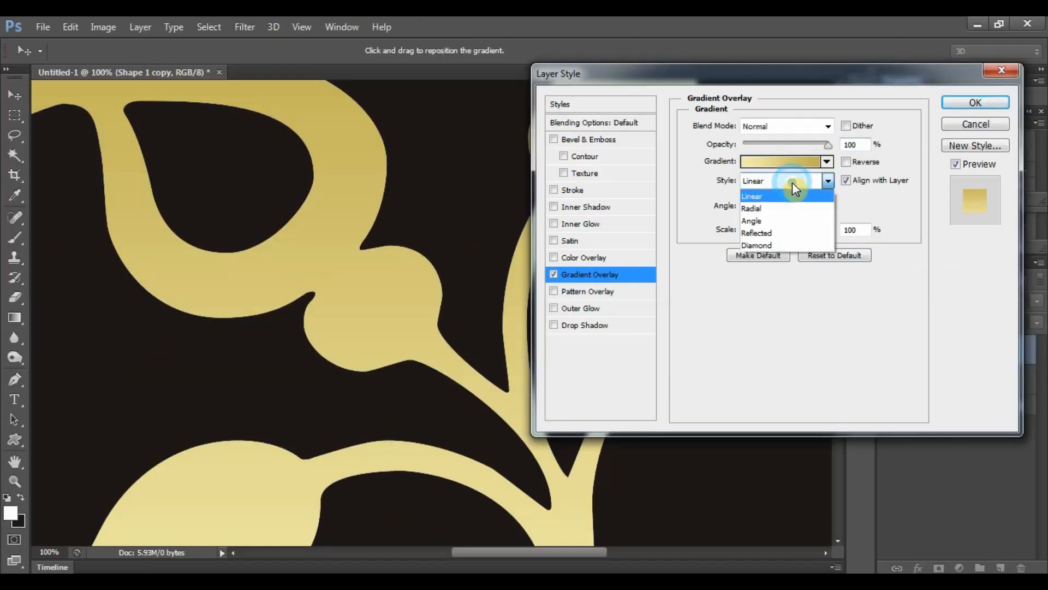
left_click(767, 235)
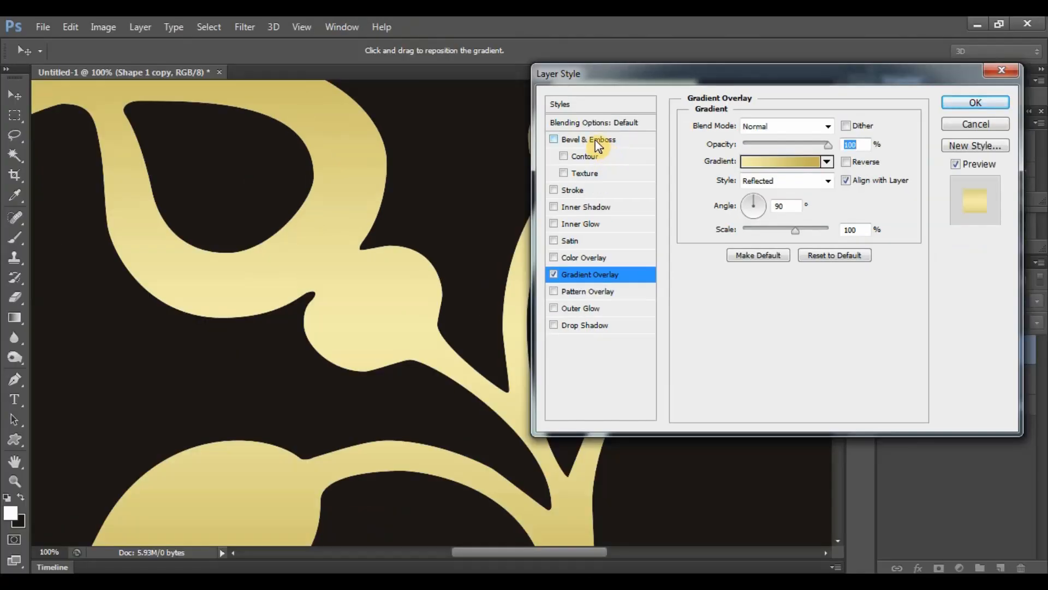
Add a Bevel & Emboss effect with the Chisel Hard technique, a depth of 170% and a size of 92 px
left_click(598, 143)
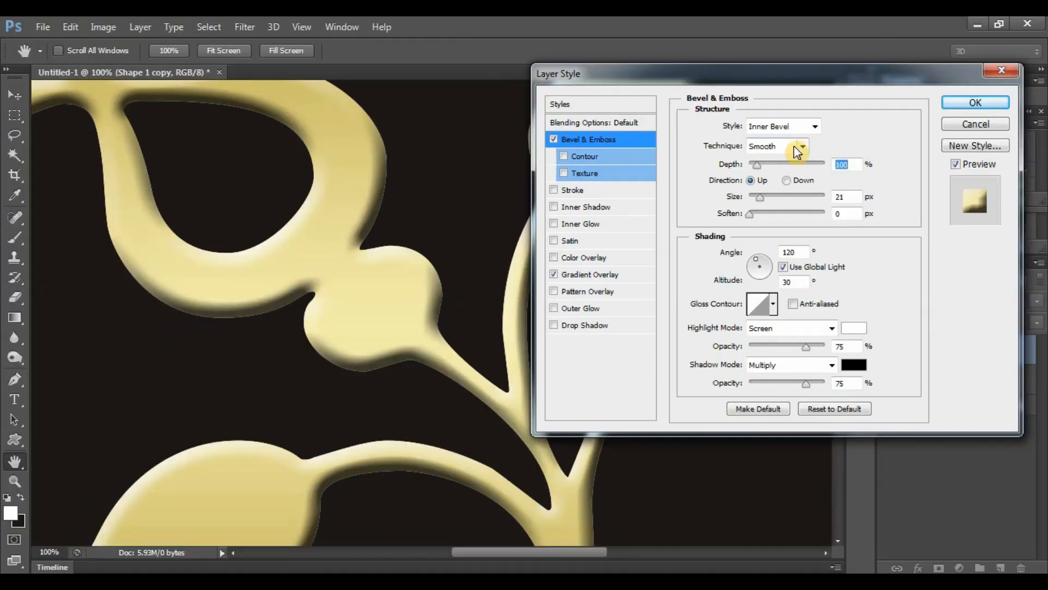
left_click(685, 144)
left_click(772, 173)
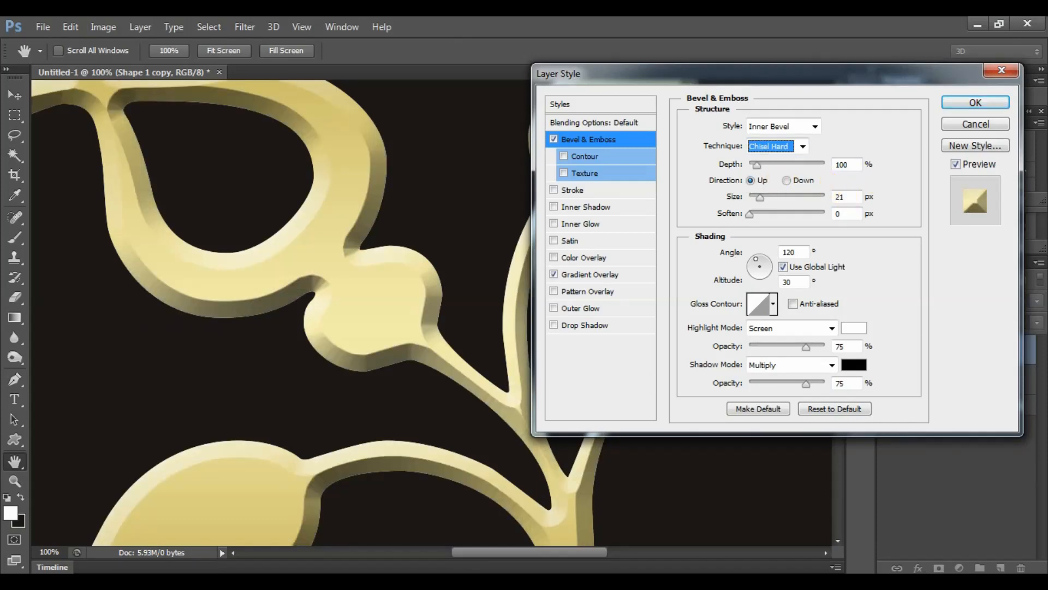
left_click(843, 165)
key("BackSpace")
type("7")
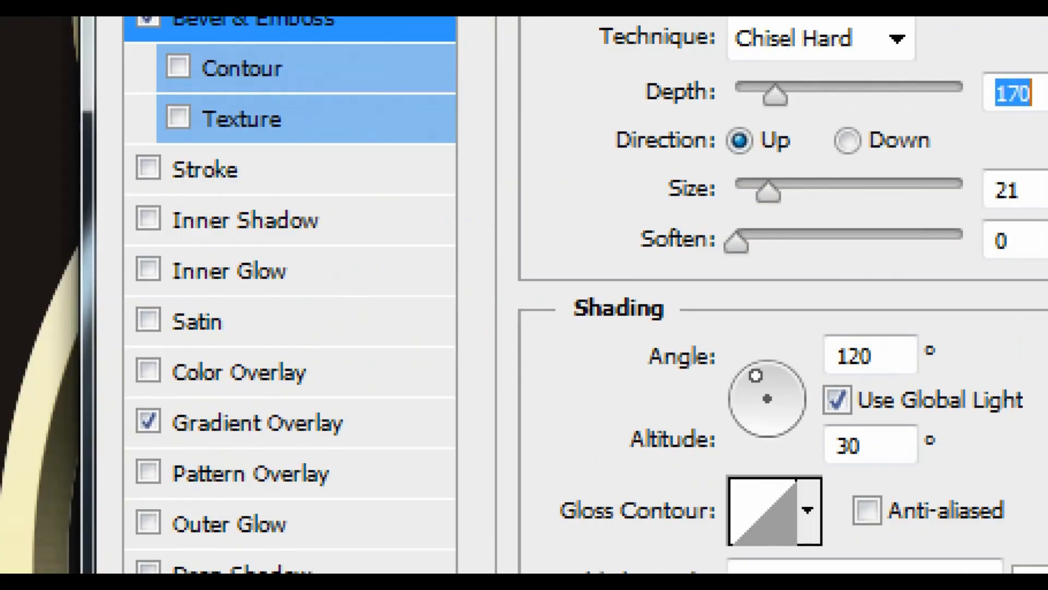
left_click(756, 198)
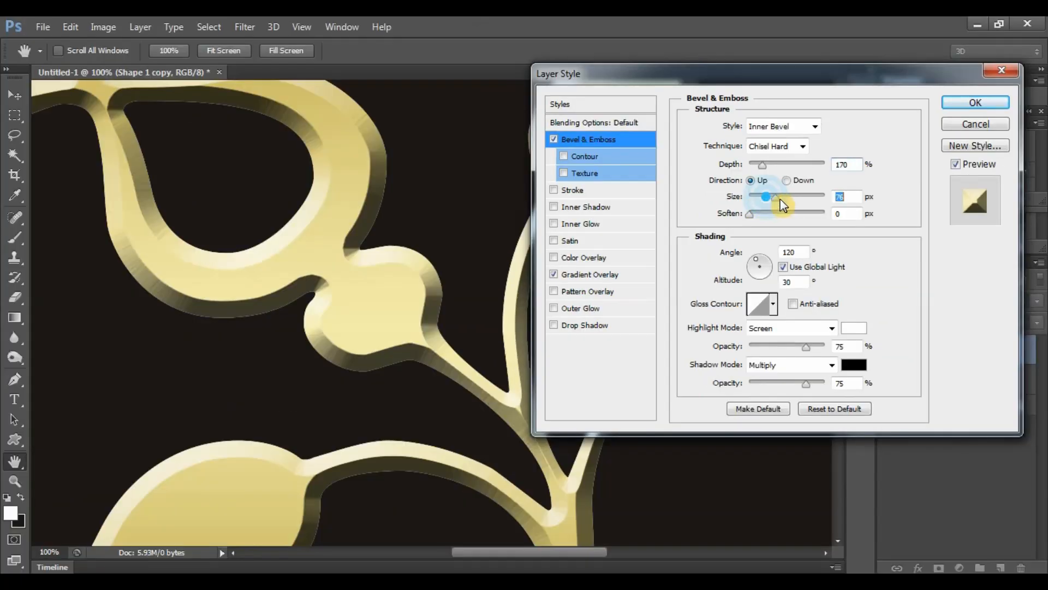
left_click_drag(783, 206, 784, 205)
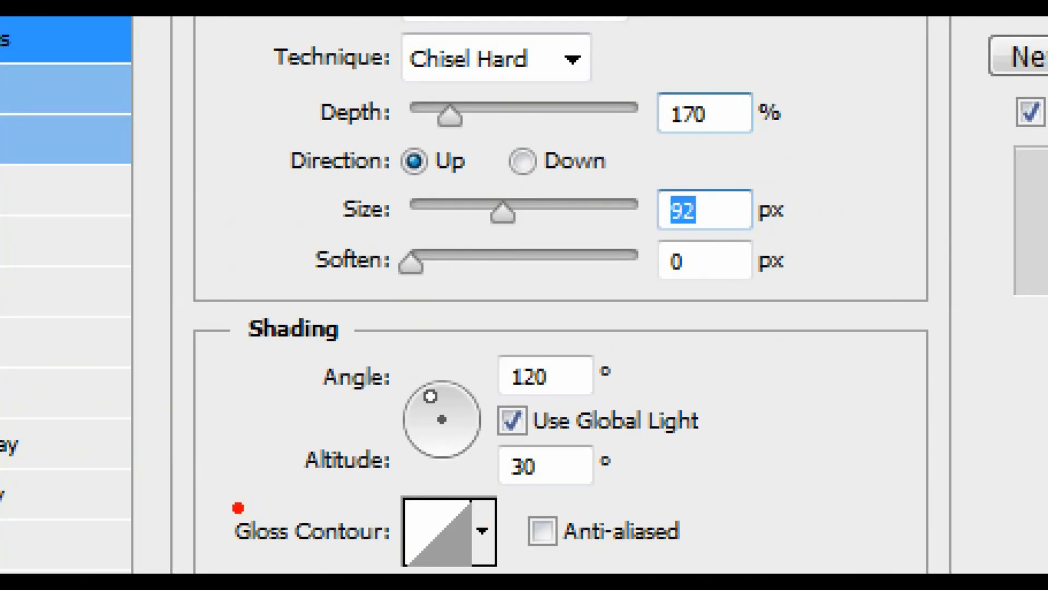
mouse_move(237, 507)
left_mouse_down()
mouse_move(304, 519)
mouse_move(398, 560)
left_mouse_up()
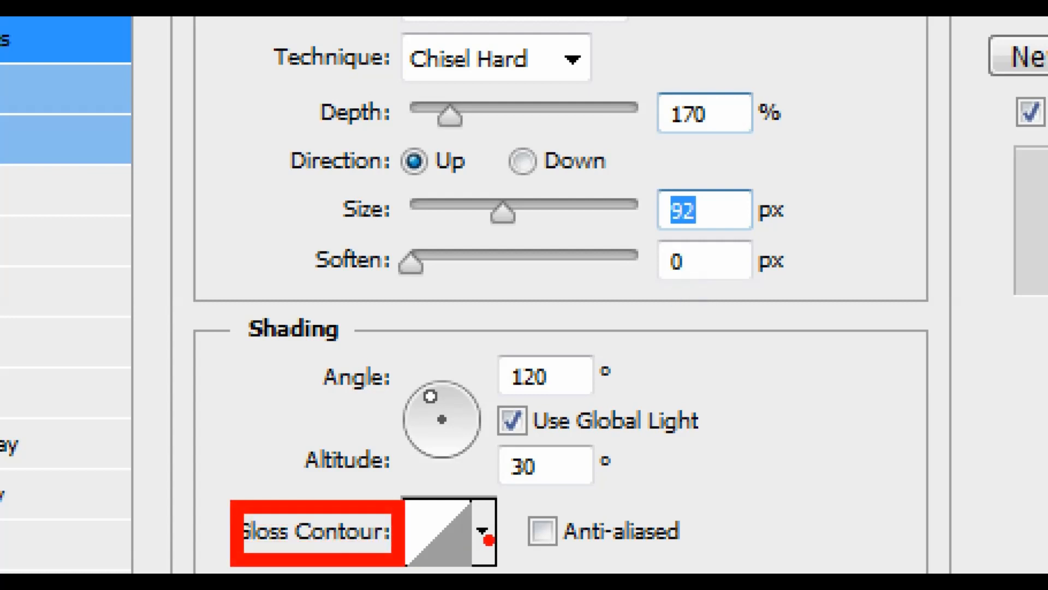
left_click_drag(484, 534, 522, 567)
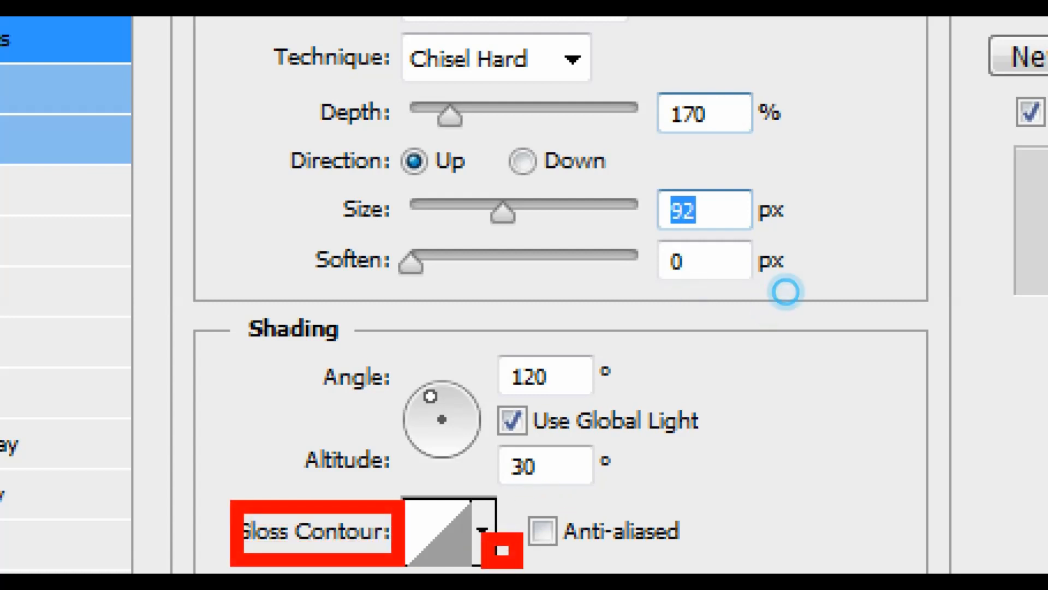
left_click_drag(514, 488, 576, 569)
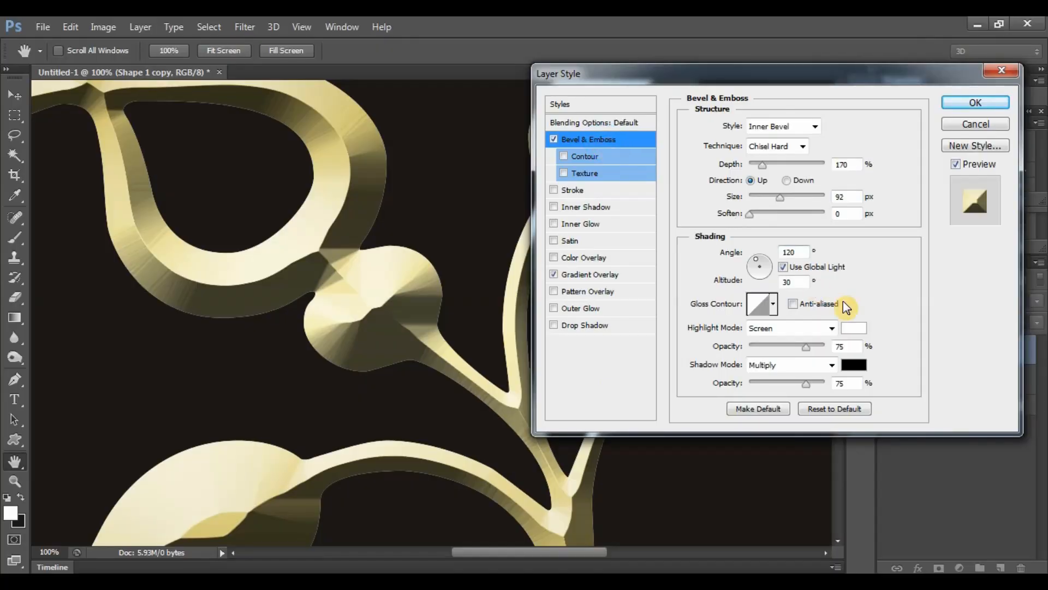
Make the bevel's gloss contour anti-aliased and change it to the preset with two tall, narrow peaks
left_click(794, 304)
left_click(775, 306)
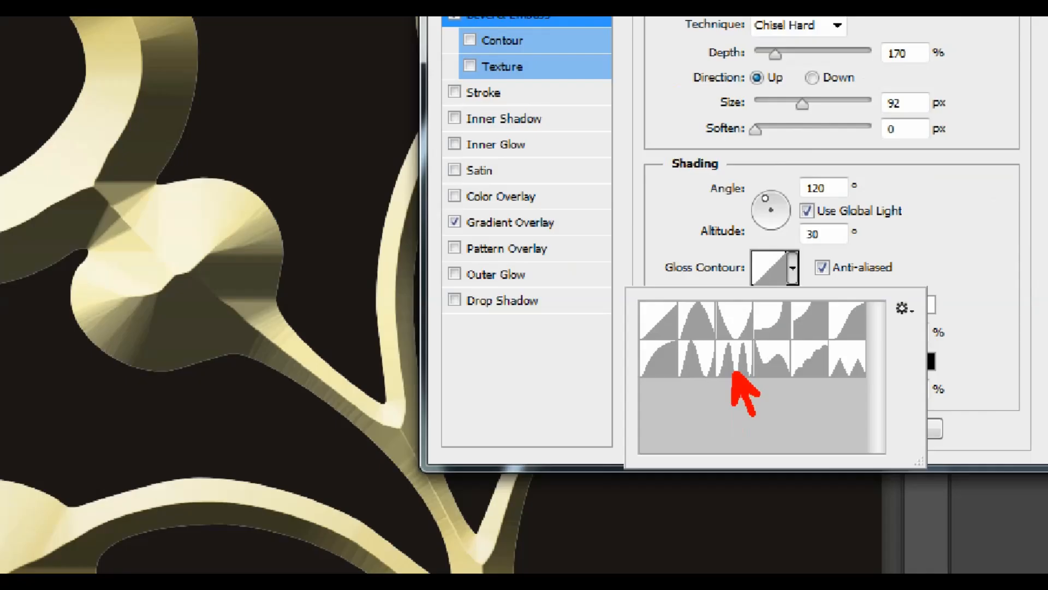
double_click(734, 350)
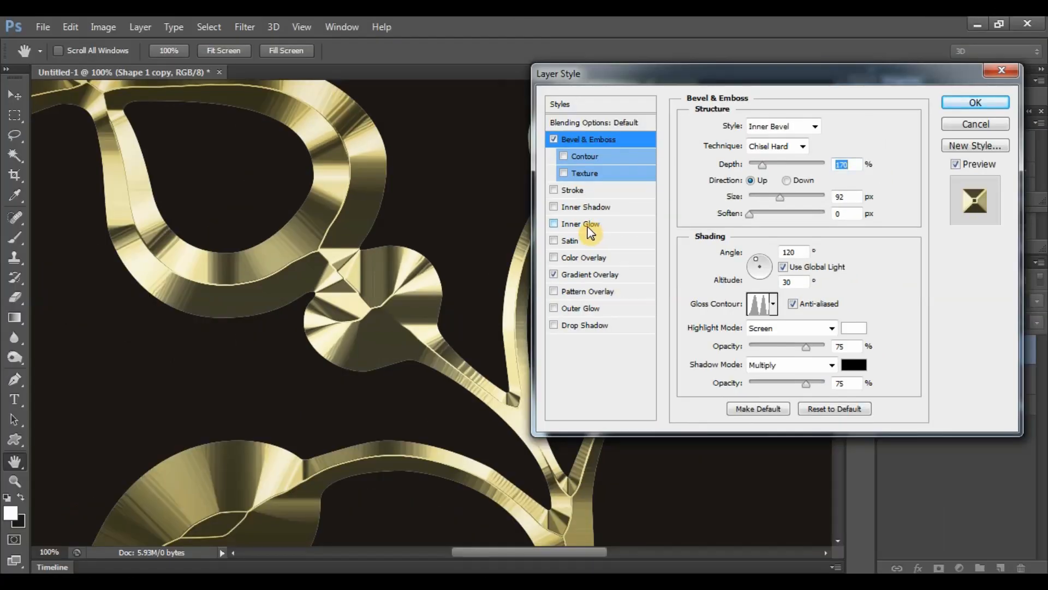
Add an Inner Glow effect and set its blend mode to Multiply
left_click(589, 228)
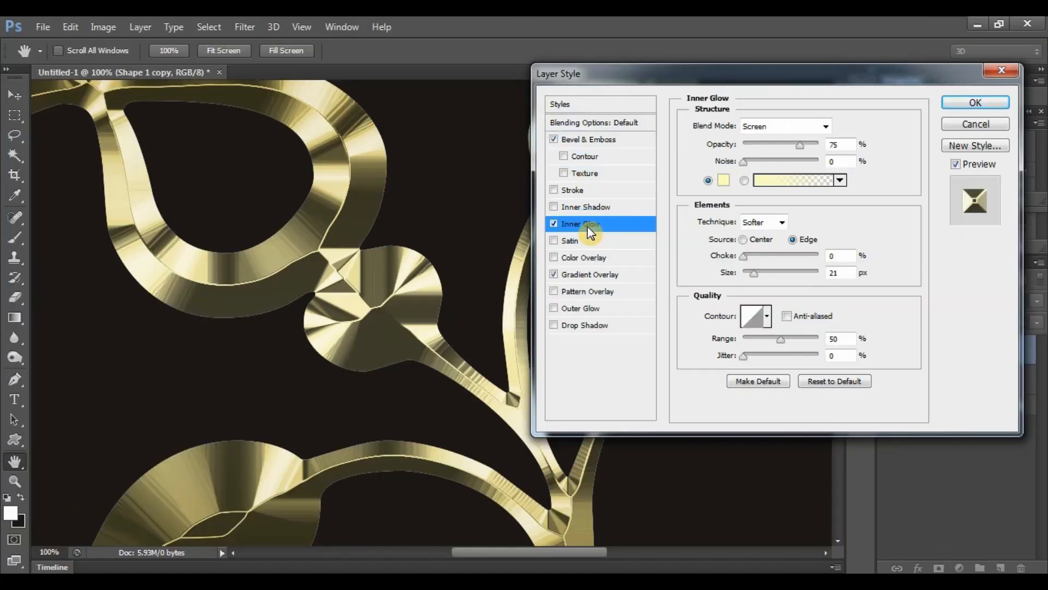
left_click(771, 126)
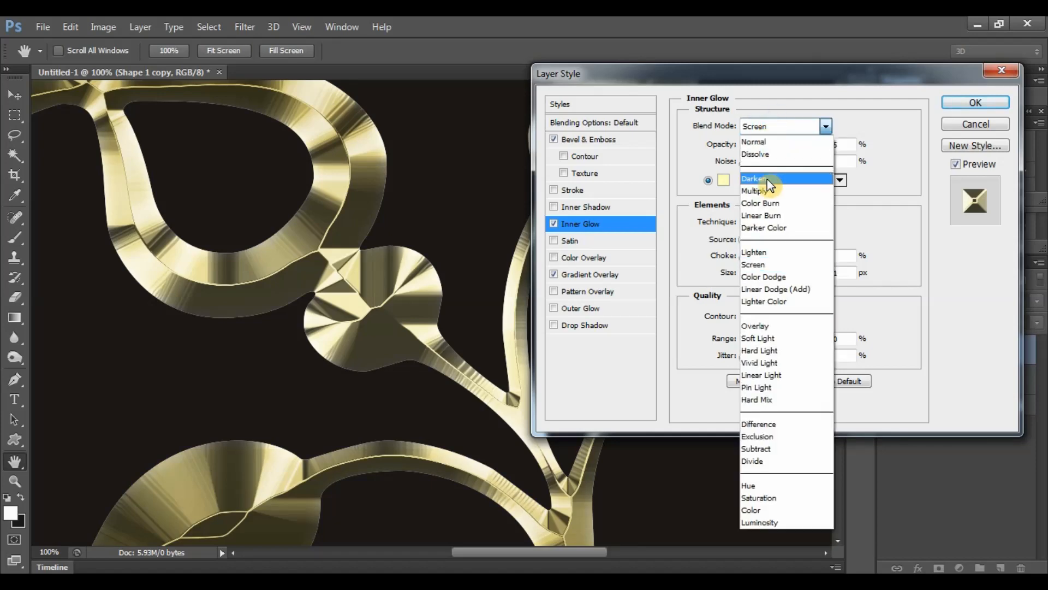
left_click(763, 190)
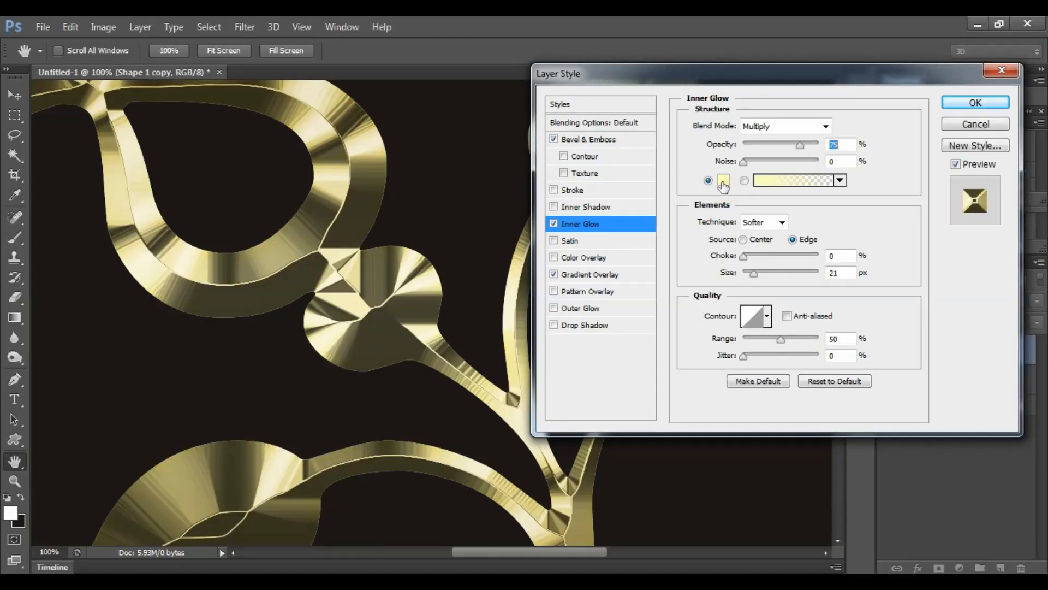
Set the Inner Glow colour to e8801f and its size to 120 px, and apply the layer style
left_click(716, 173)
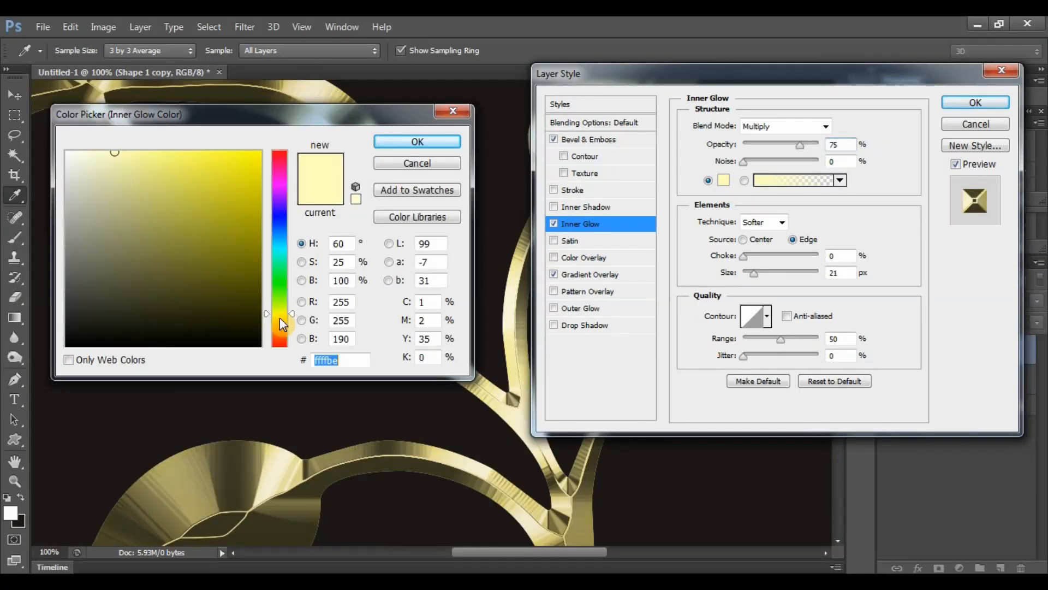
left_click(279, 325)
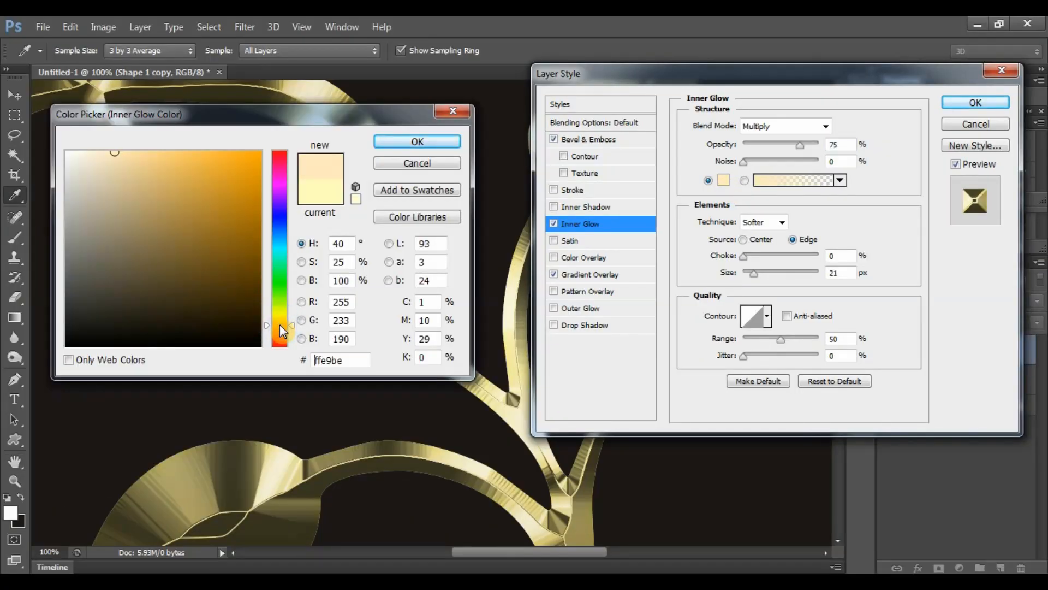
left_click(276, 332)
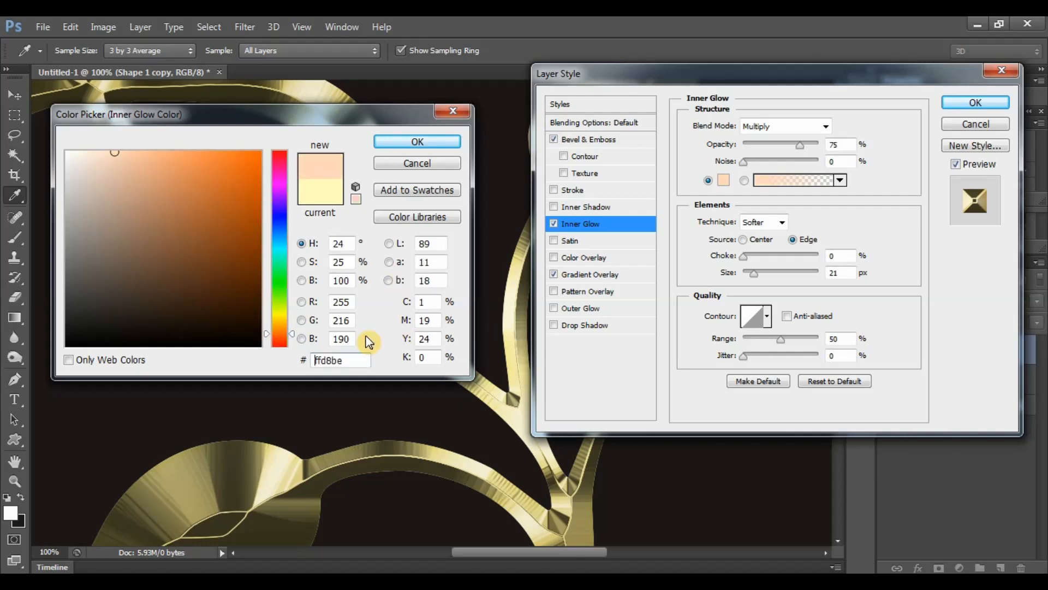
left_click_drag(352, 365, 295, 365)
key("BackSpace")
type("e8801f")
key("BackSpace")
key("BackSpace")
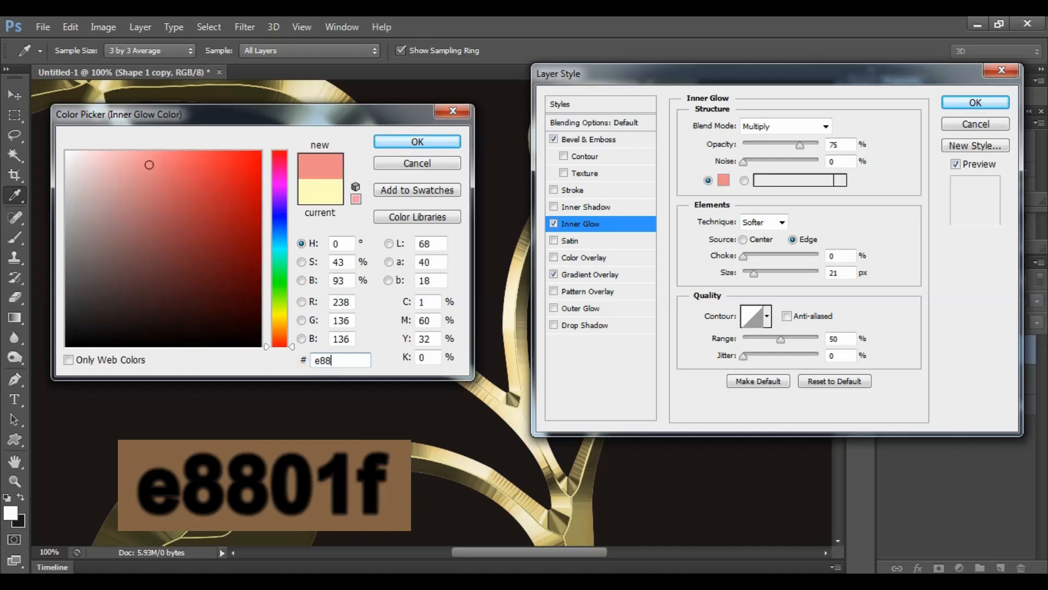
type("1f")
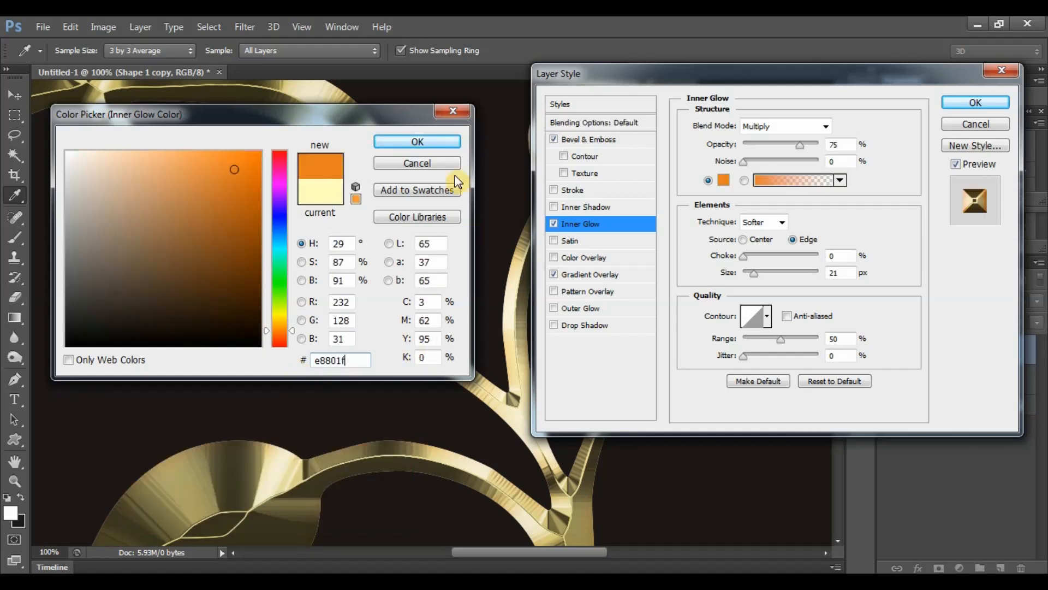
left_click(426, 143)
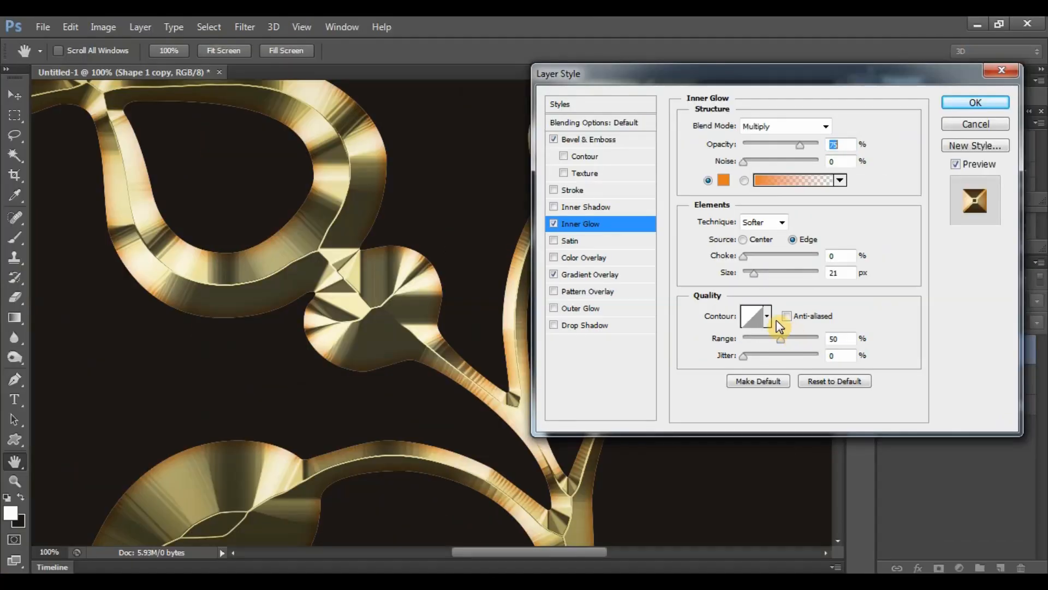
left_click_drag(756, 271, 781, 283)
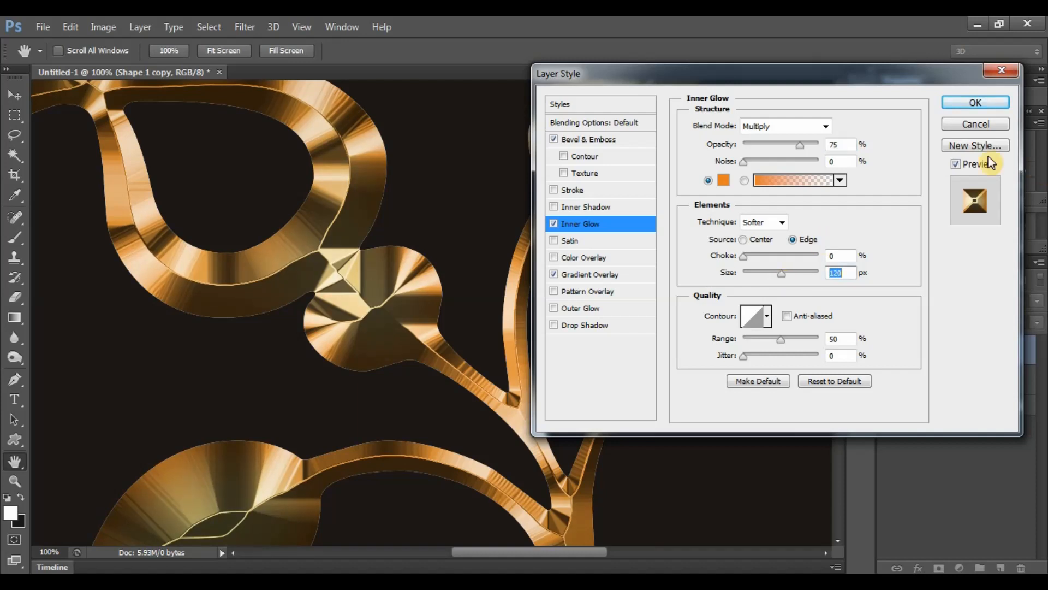
left_click(980, 103)
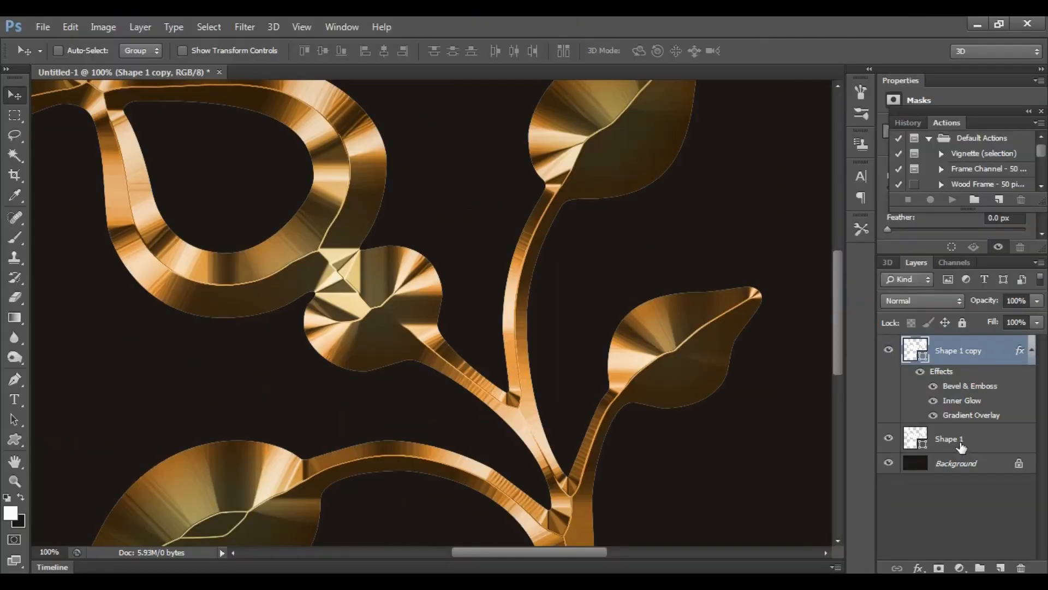
Add a Stroke effect with a size of 4 px to the original Shape 1 layer
left_click(957, 451)
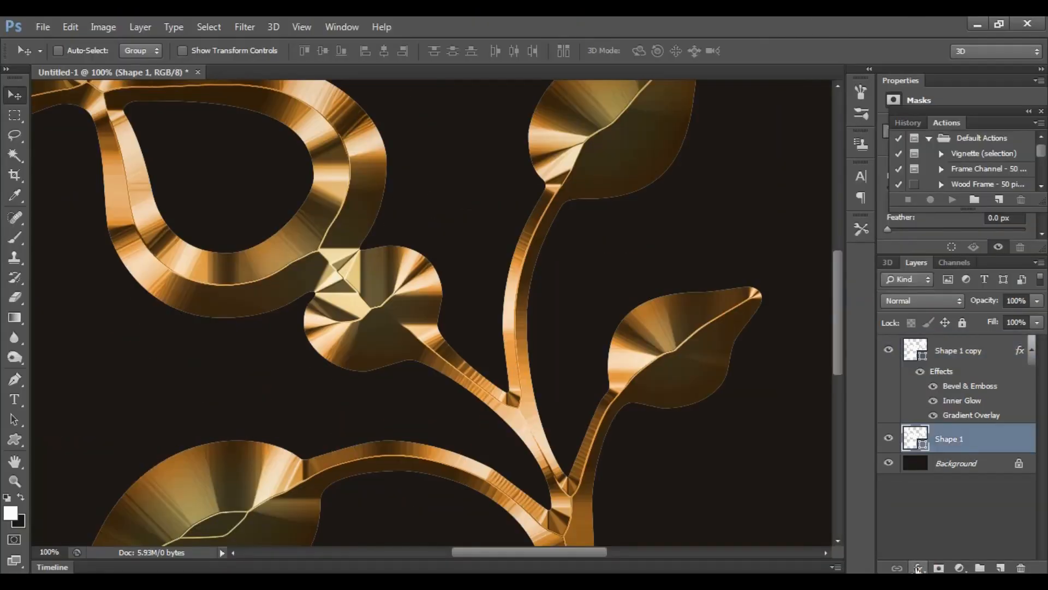
left_click(918, 567)
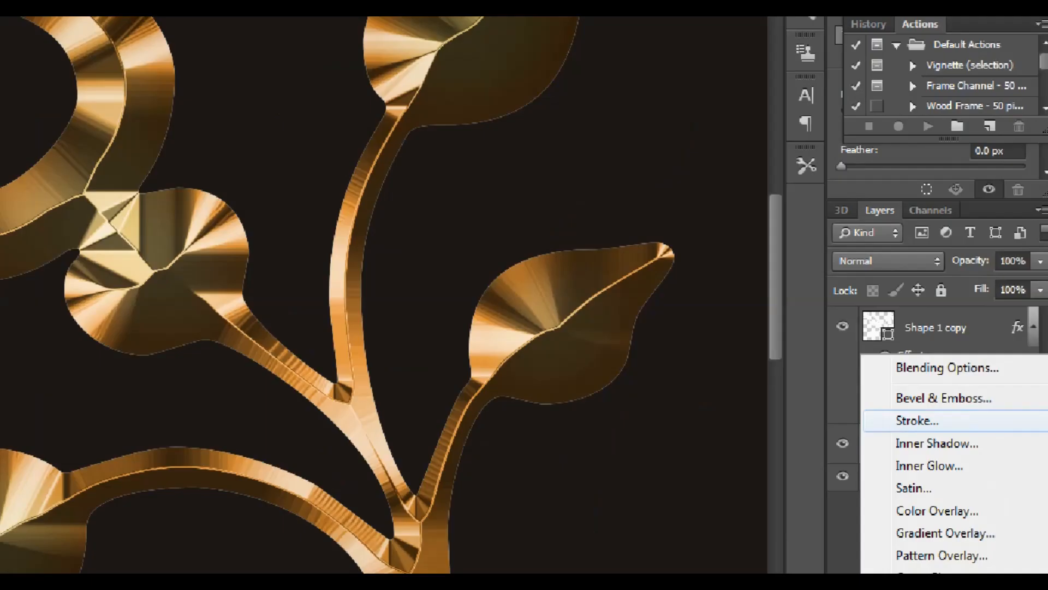
left_click(945, 419)
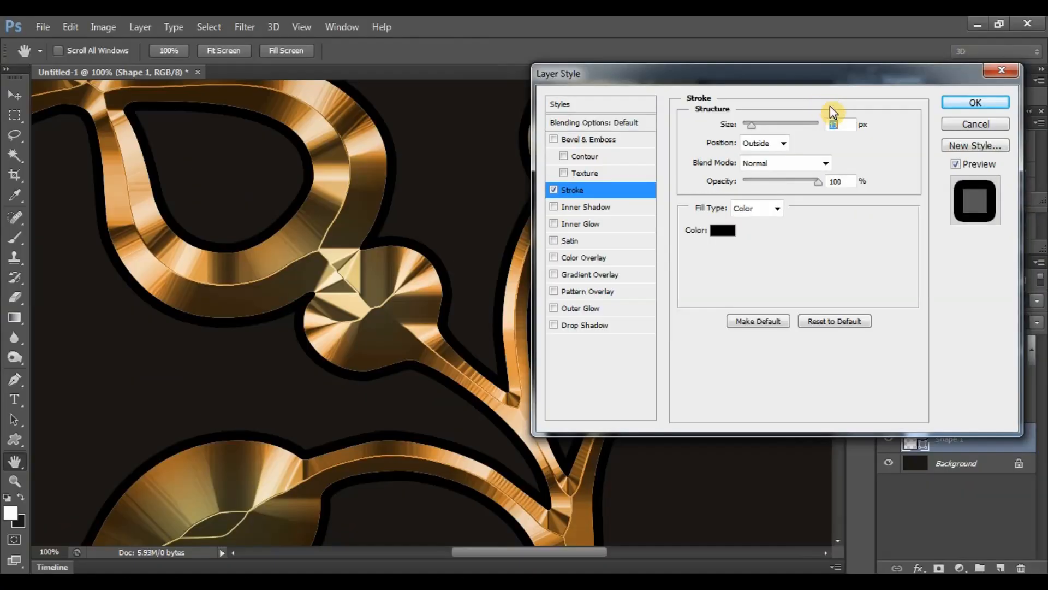
left_click_drag(852, 137, 829, 147)
type("4")
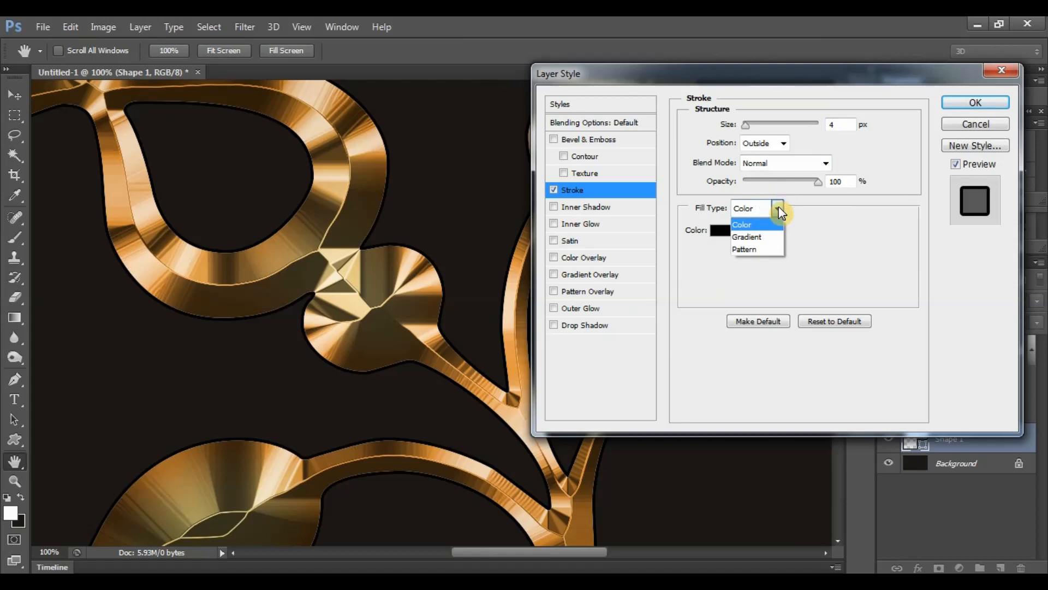
Change the stroke's fill type to Gradient using the saved gold preset and apply the layer style
left_click(750, 236)
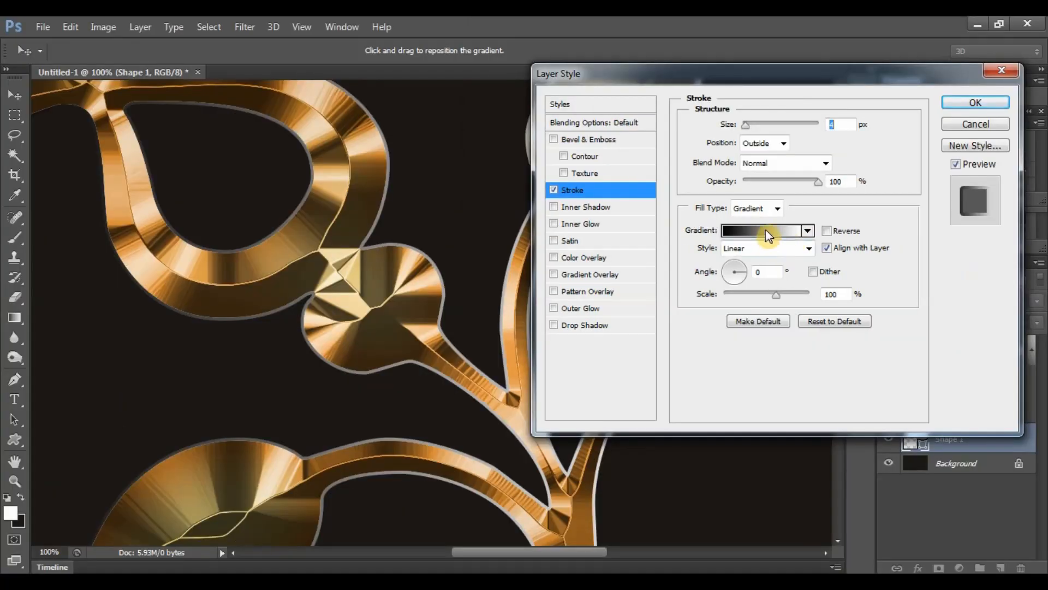
left_click(765, 230)
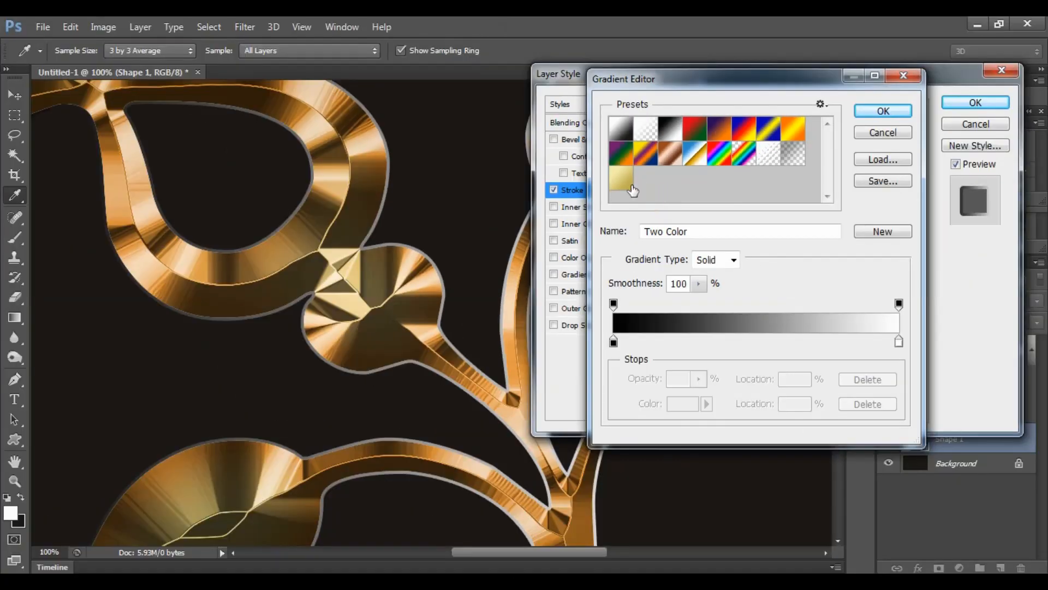
left_click(630, 187)
left_click(864, 112)
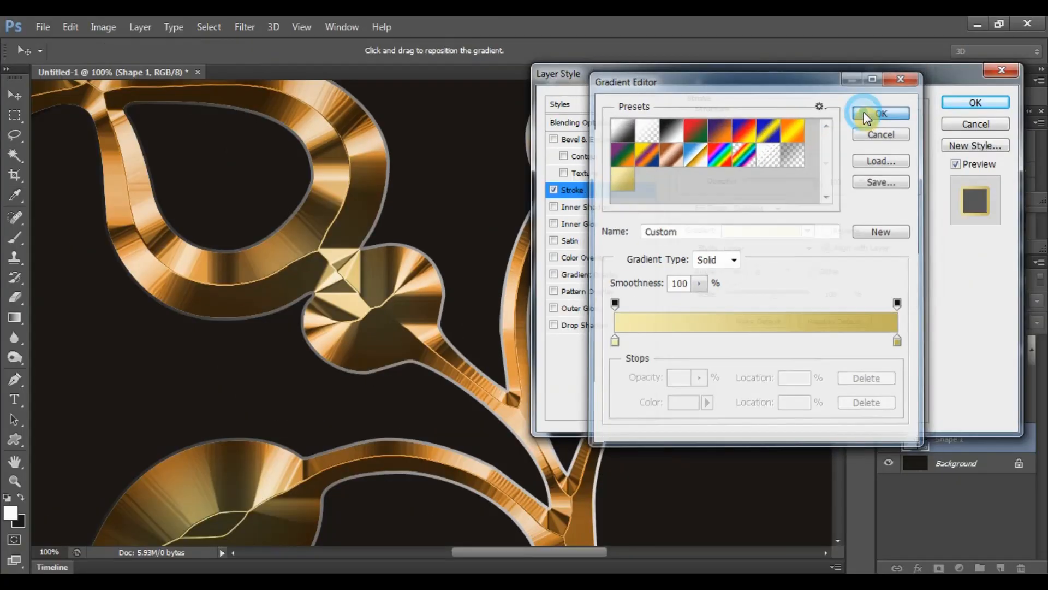
left_click(974, 103)
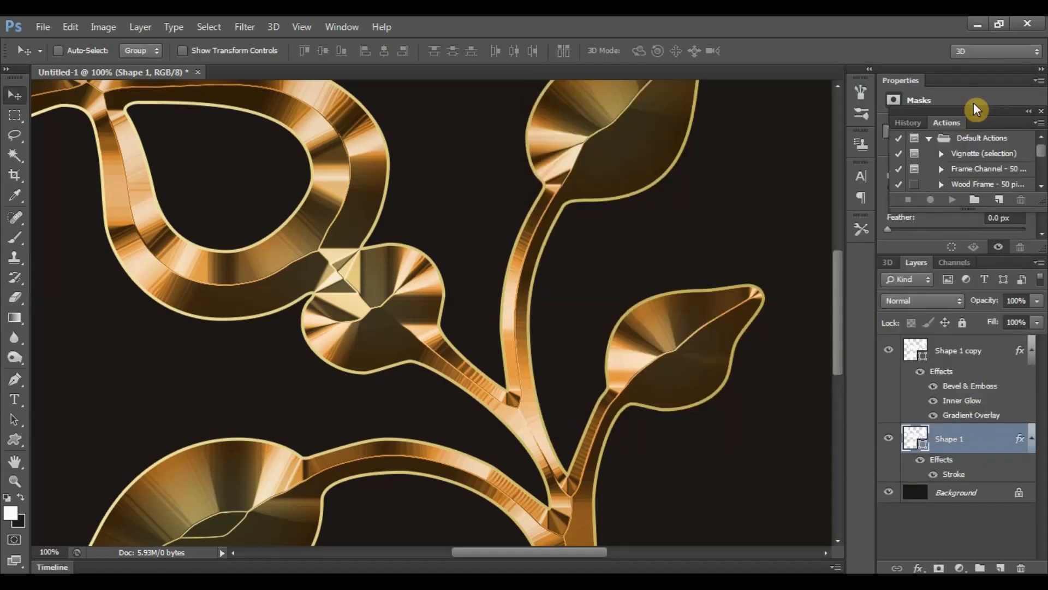
Add a new layer above Shape 1 copy and sample a light gold from the ornament as the foreground colour
key("ctrl+minus")
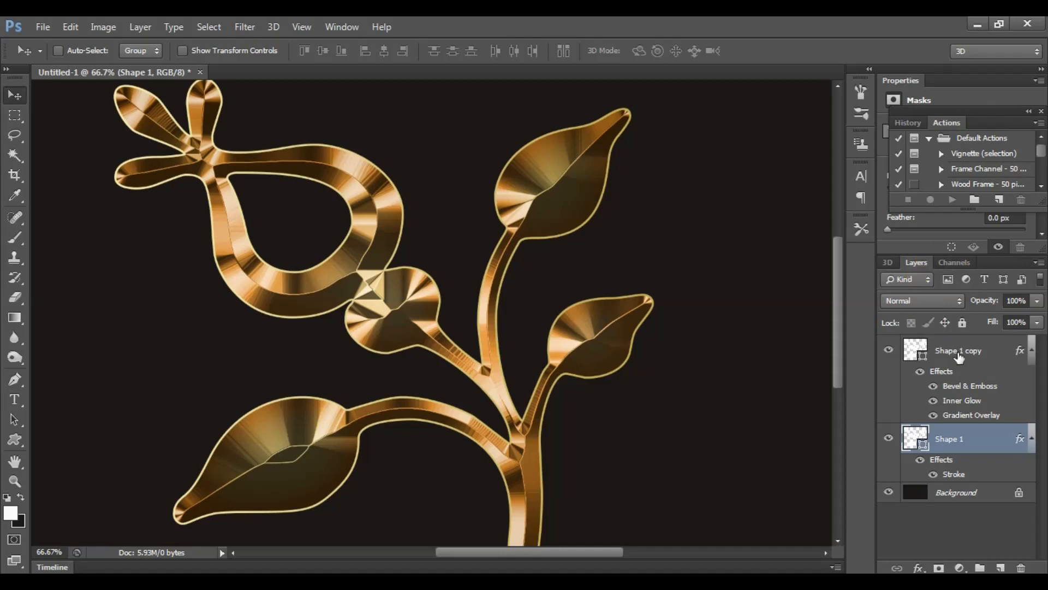
left_click(959, 356)
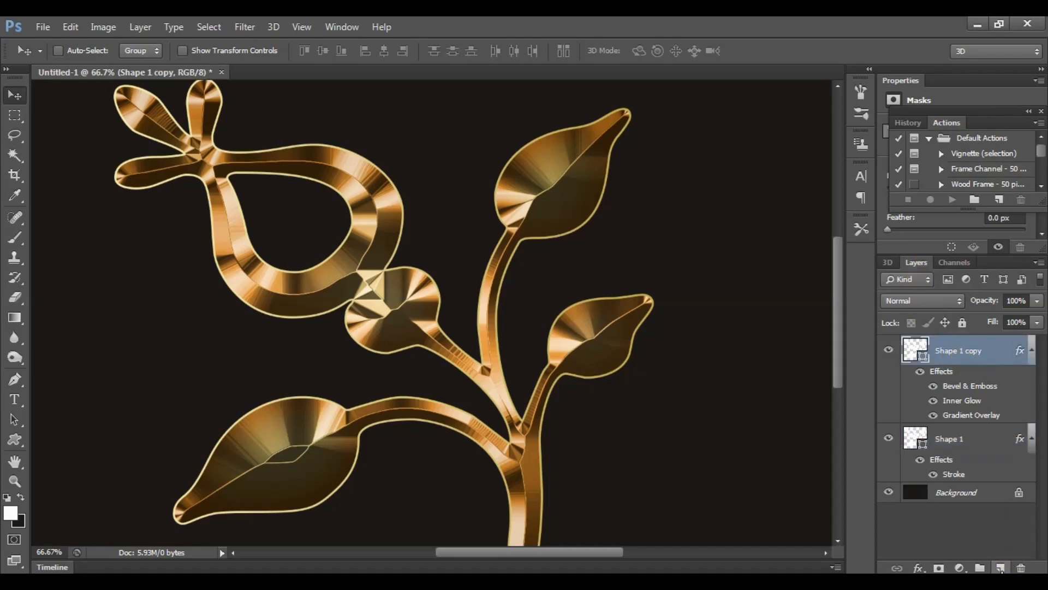
left_click(1001, 569)
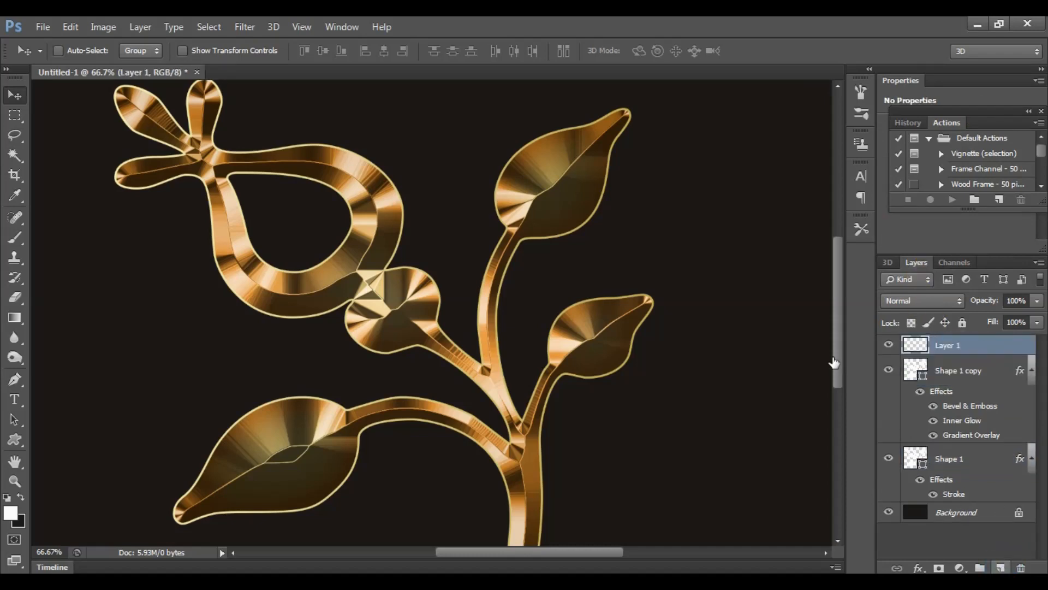
left_click(18, 200)
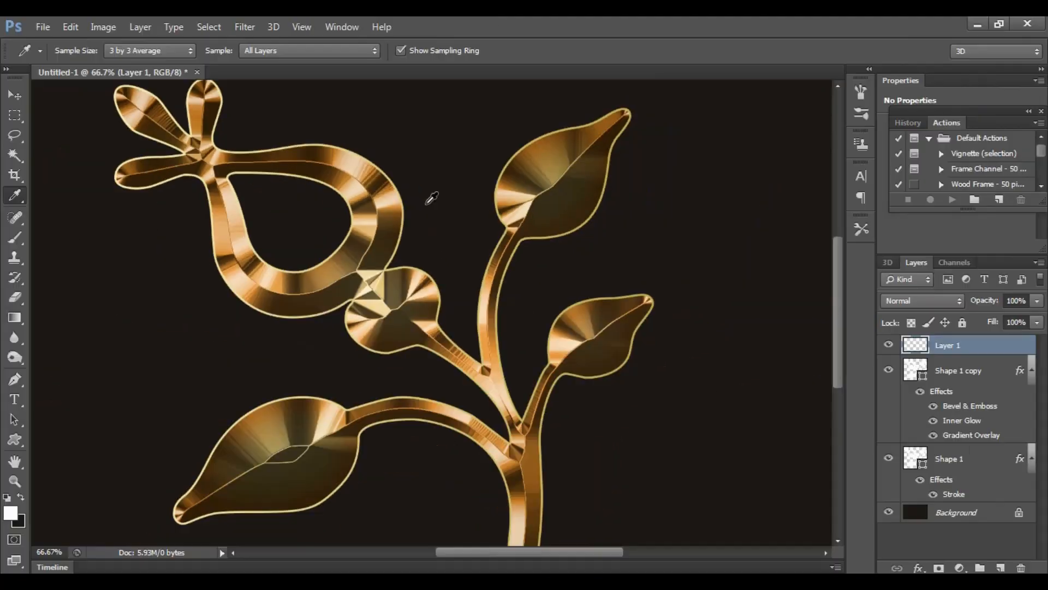
left_click(395, 200)
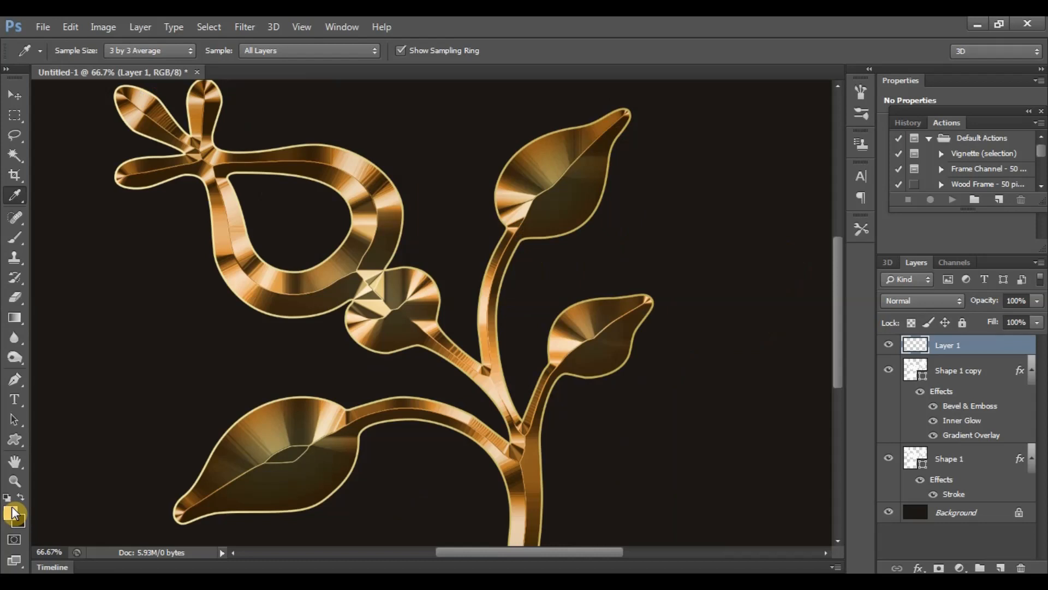
Replace the current brushes with the Assorted Brushes set and choose the X-shaped 48 px sparkle brush
key("b")
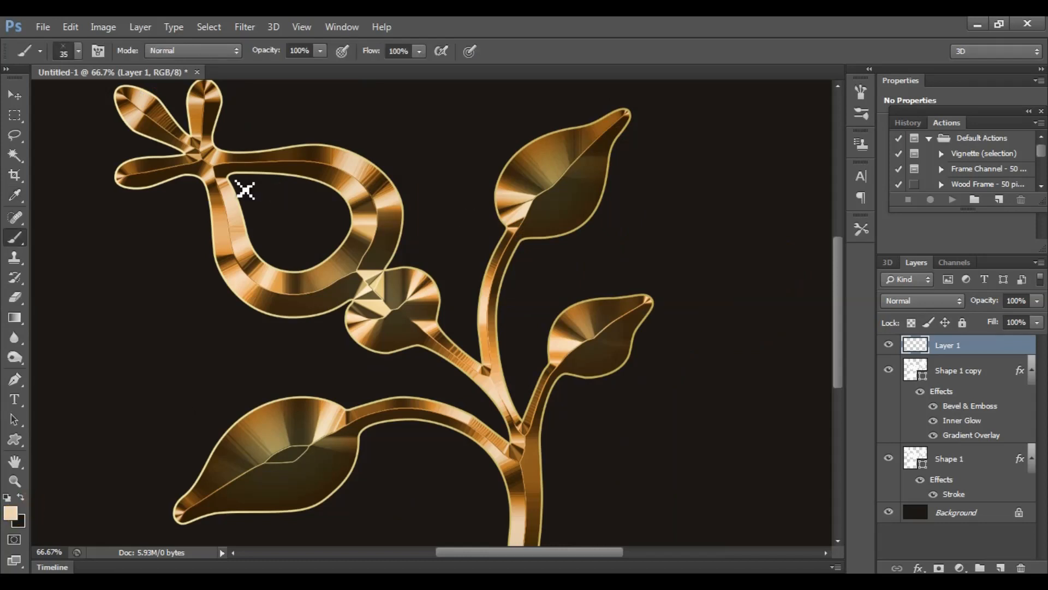
left_click(78, 50)
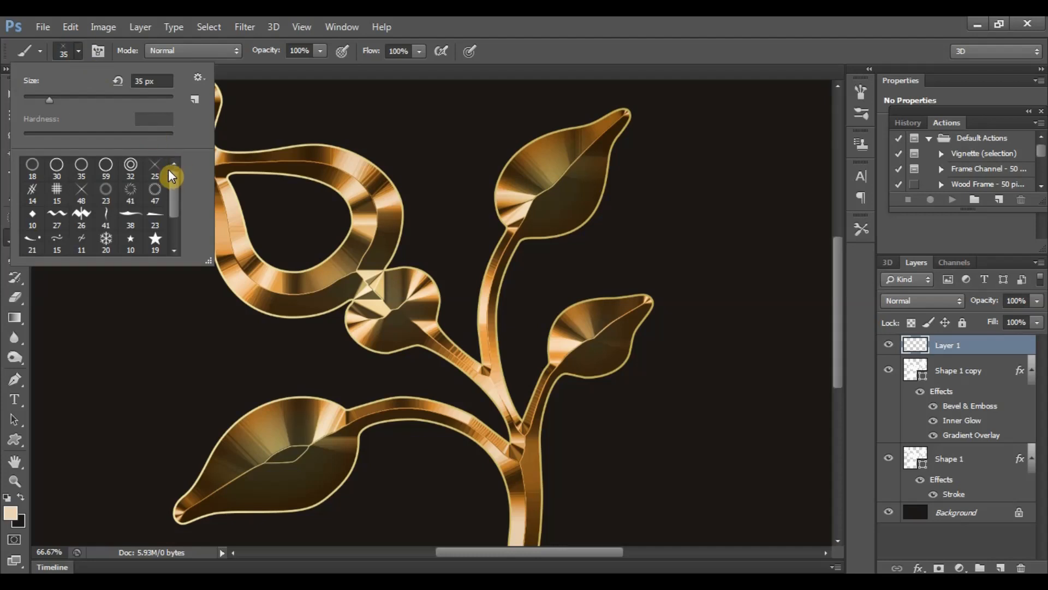
left_click(199, 78)
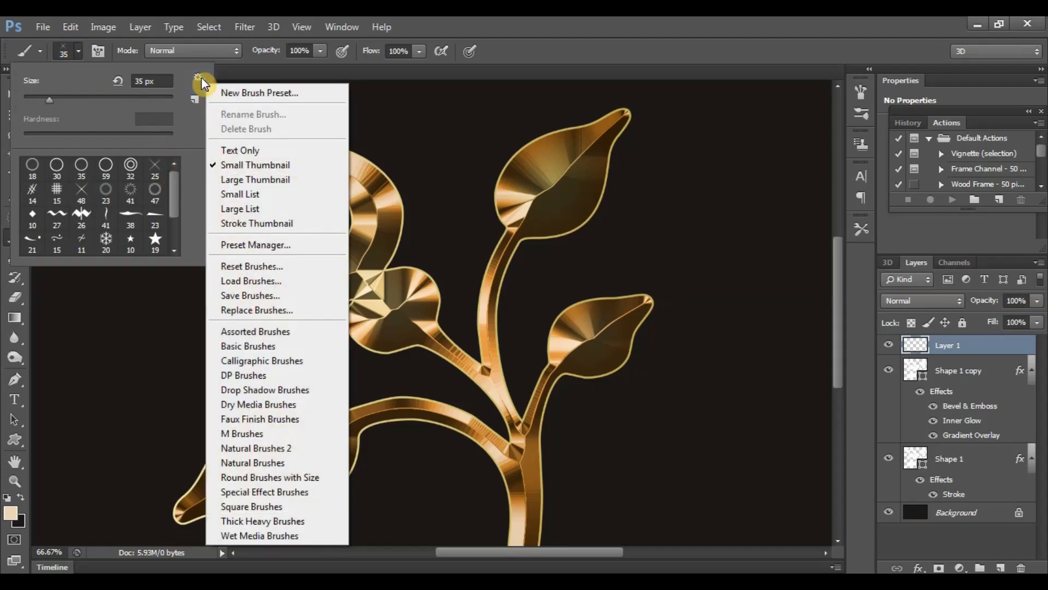
left_click(269, 334)
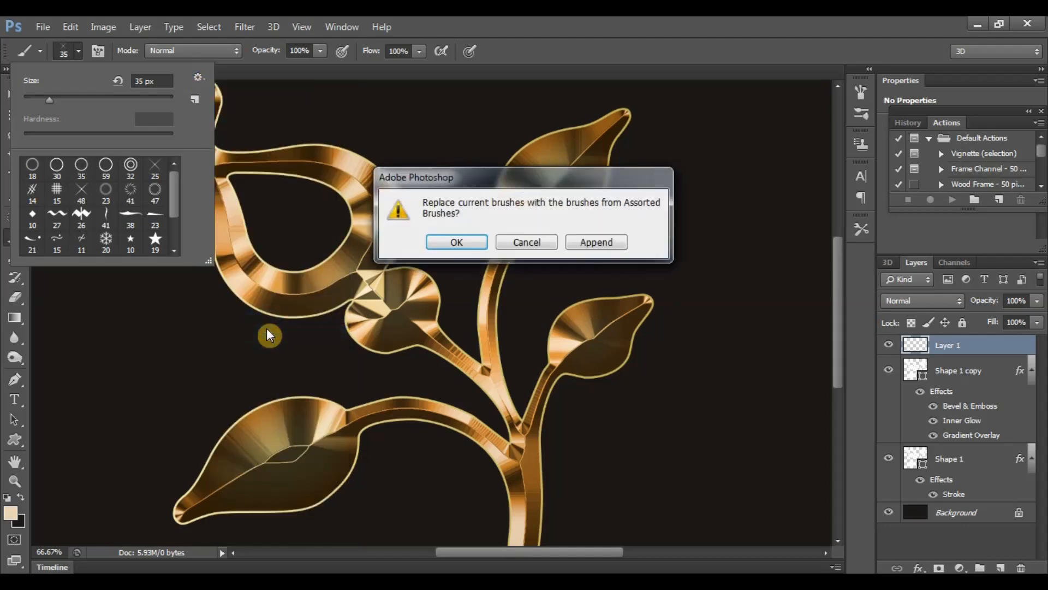
left_click(471, 242)
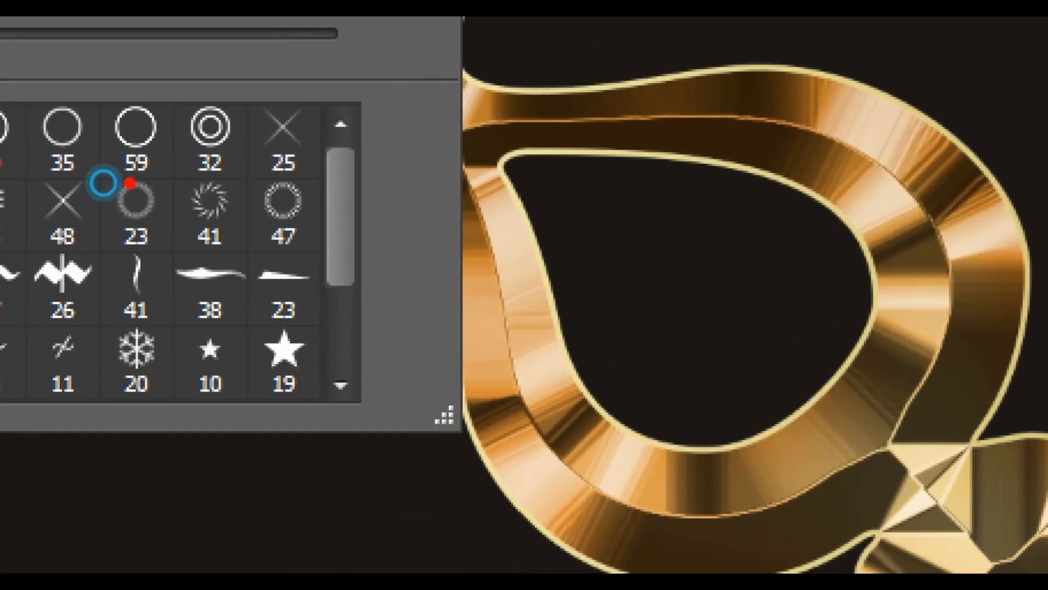
left_click(75, 200)
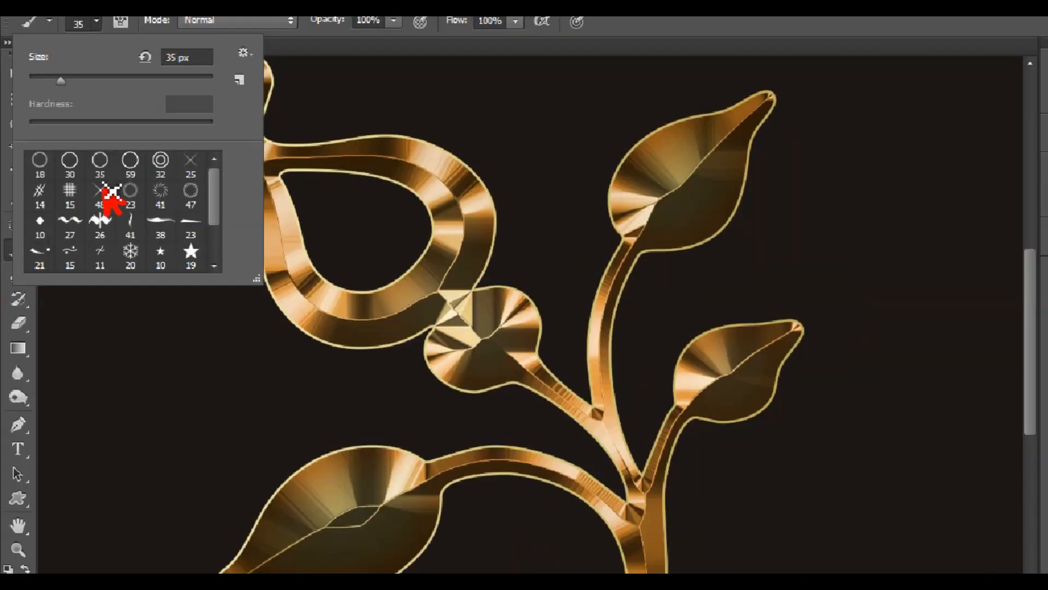
key("Return")
Stamp X-shaped sparkle highlights on the tips of the two right-hand leaves and the flower's upper petals
key("ctrl+plus")
key("ctrl+plus")
left_click_drag(570, 221, 415, 425)
left_click(614, 267)
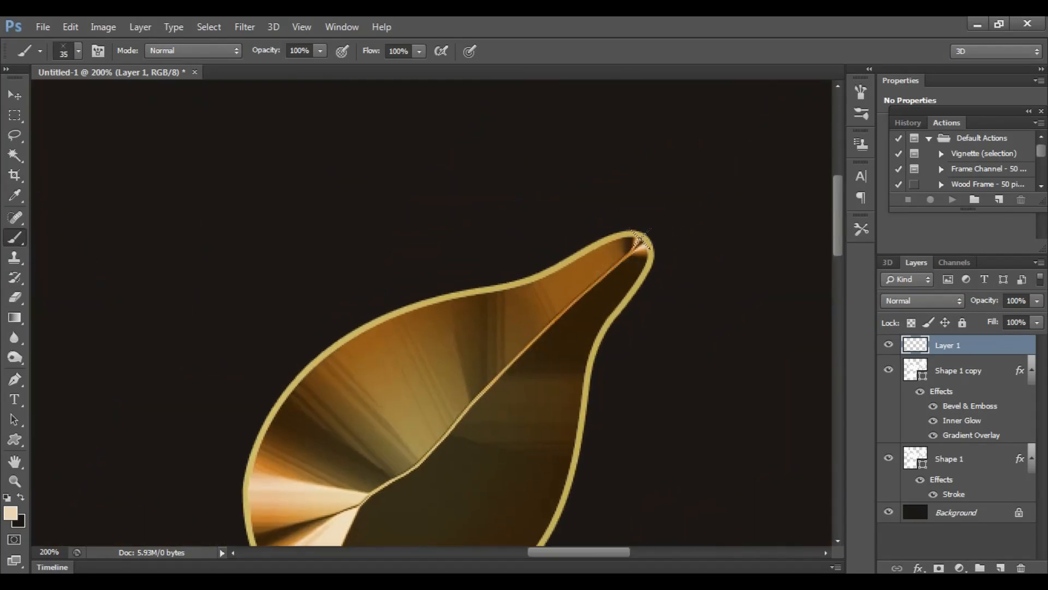
left_click(641, 239)
left_click(644, 243)
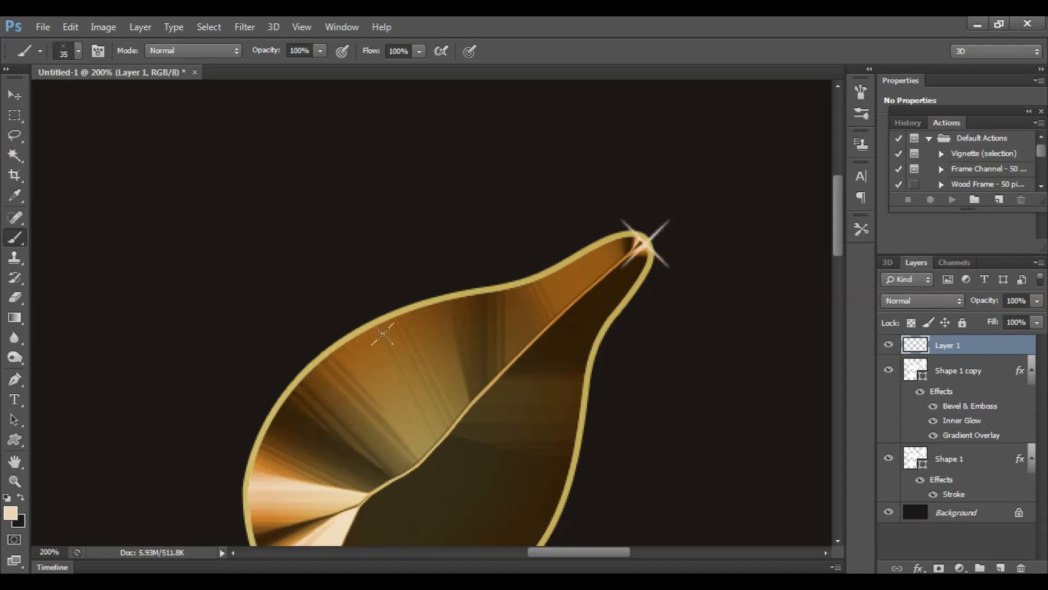
key("ctrl+minus")
key("ctrl+minus")
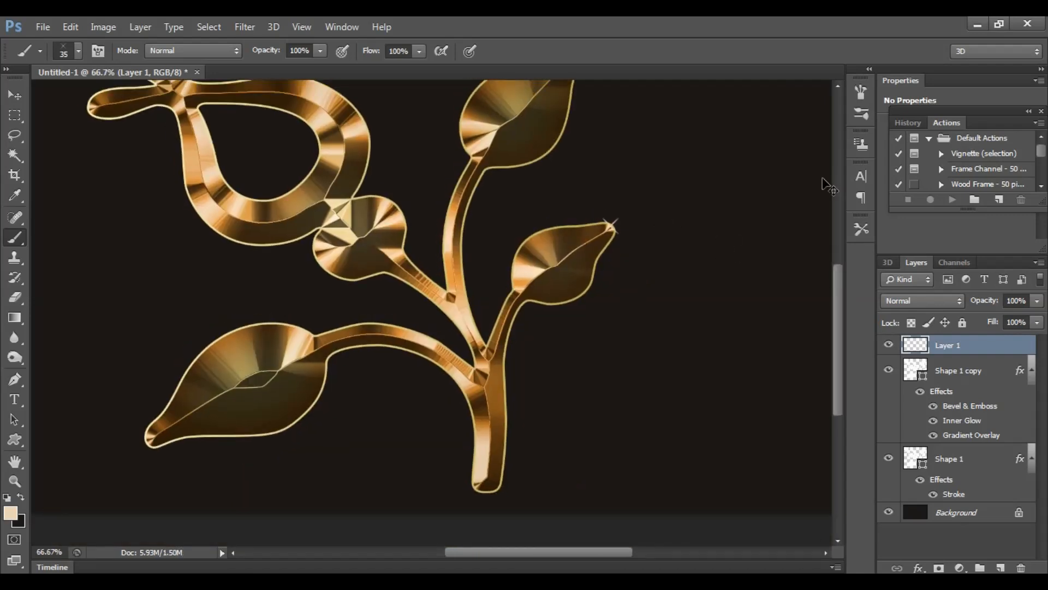
key("ctrl+minus")
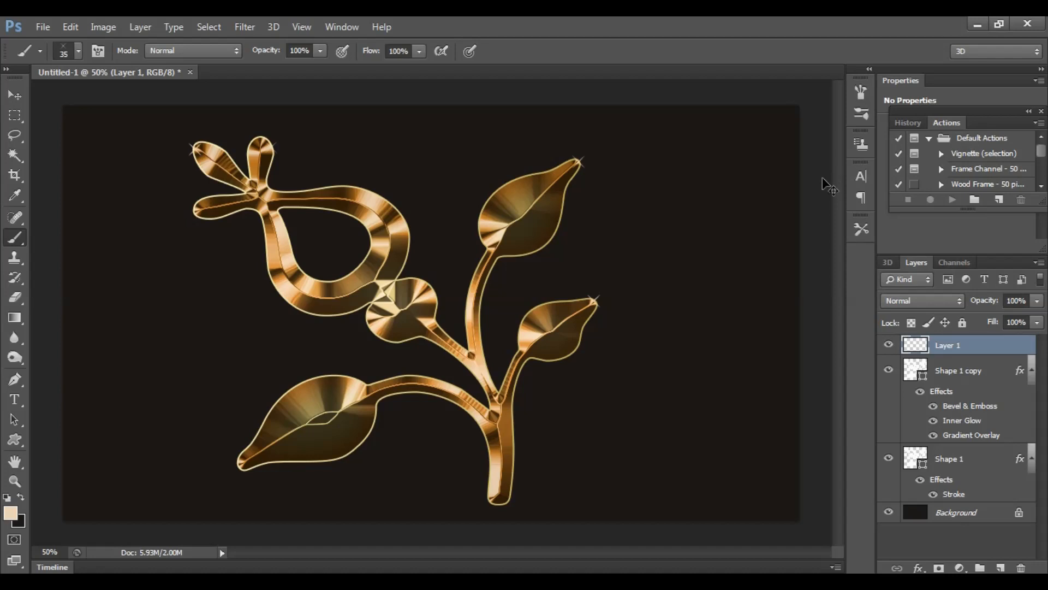
Save the artwork to the Desktop as a JPEG named "Gold effect-1", accepting the JPEG options
key("ctrl+s")
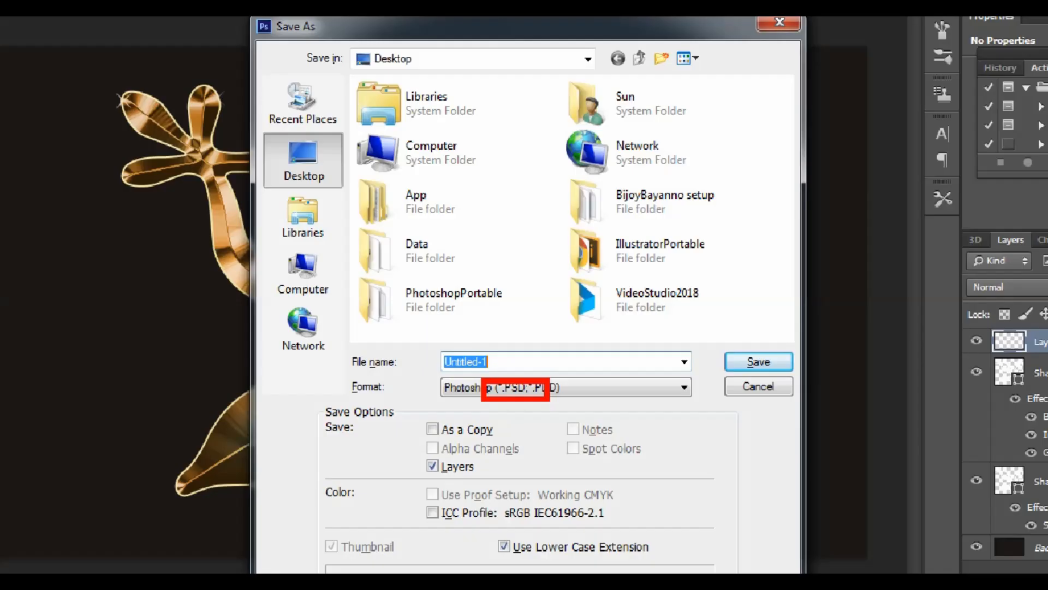
left_click(502, 363)
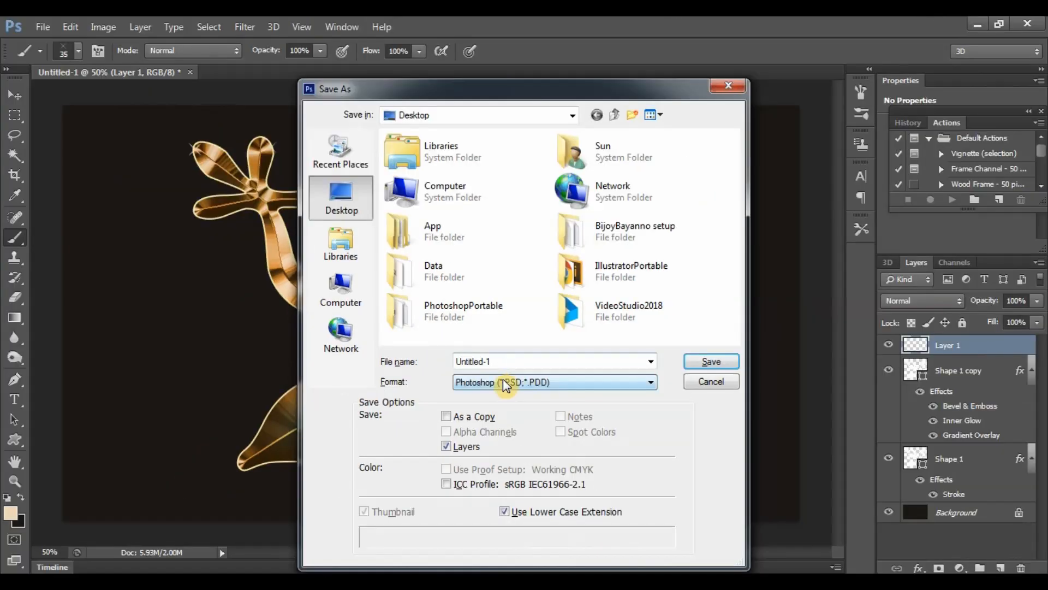
left_click(505, 384)
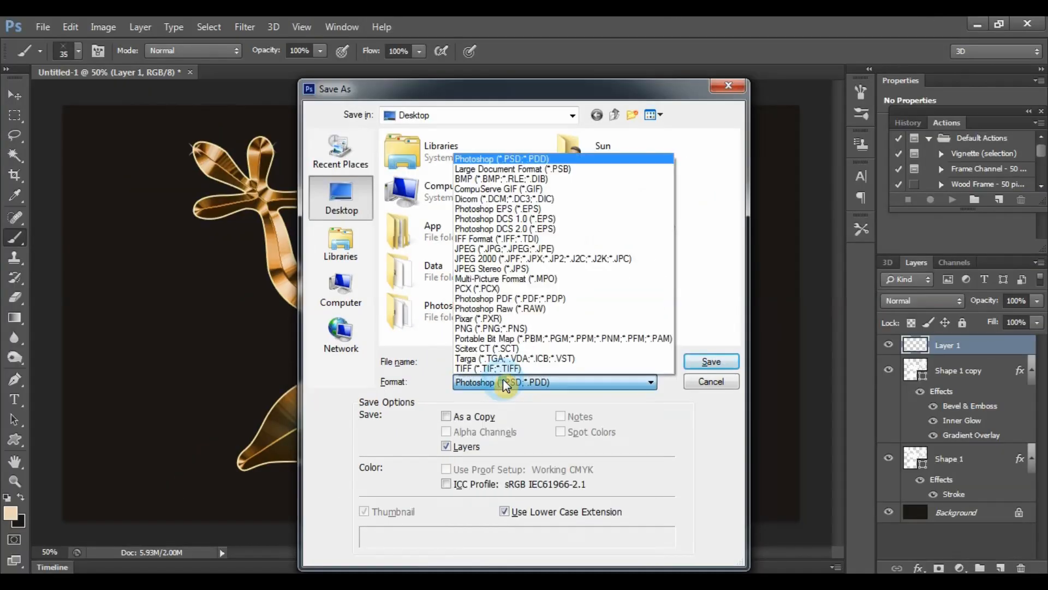
left_click(547, 252)
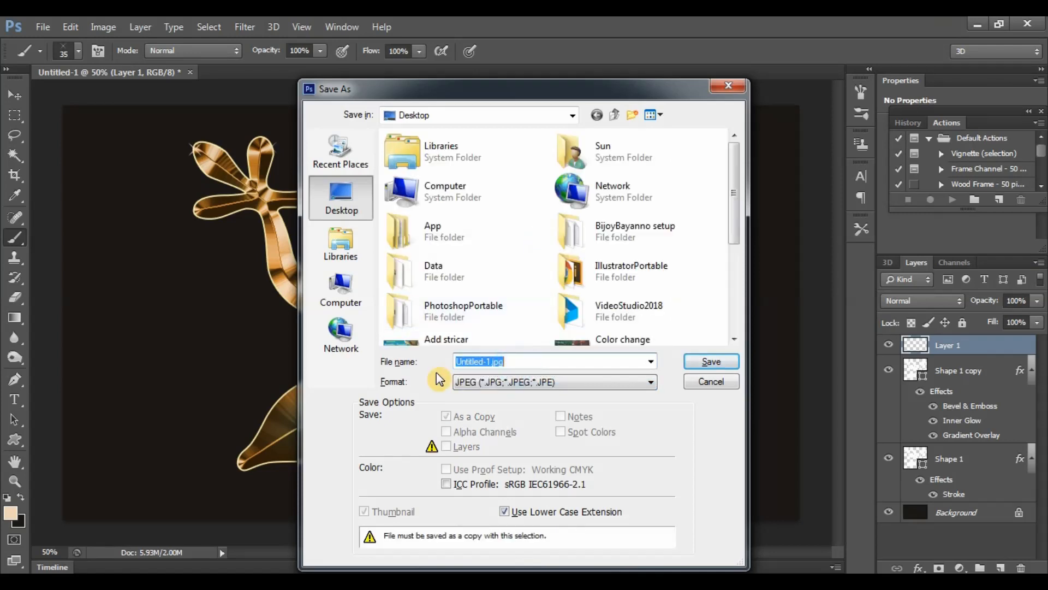
type("Gold")
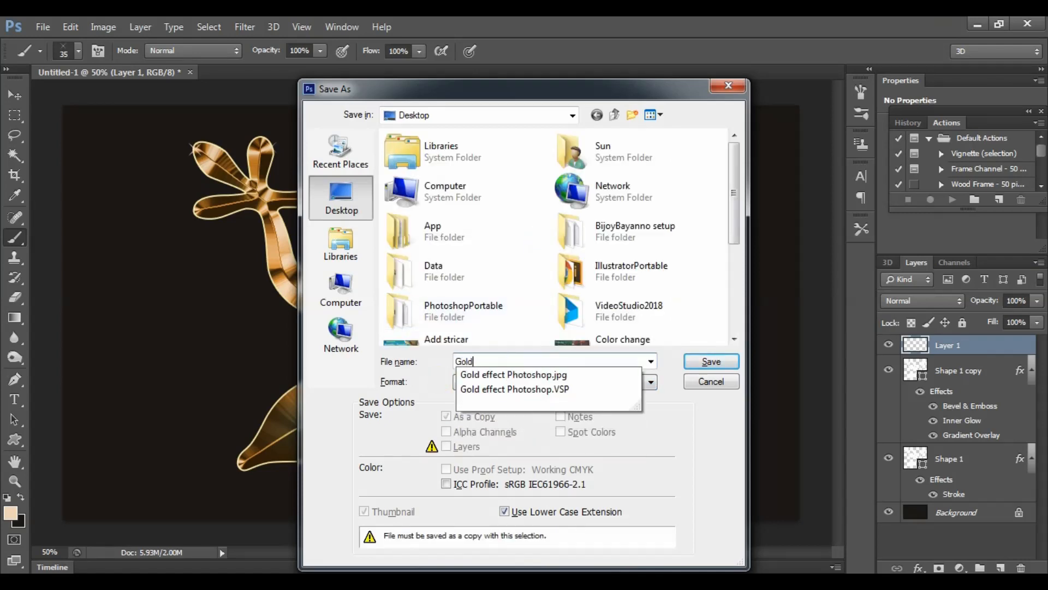
type(" effect-1")
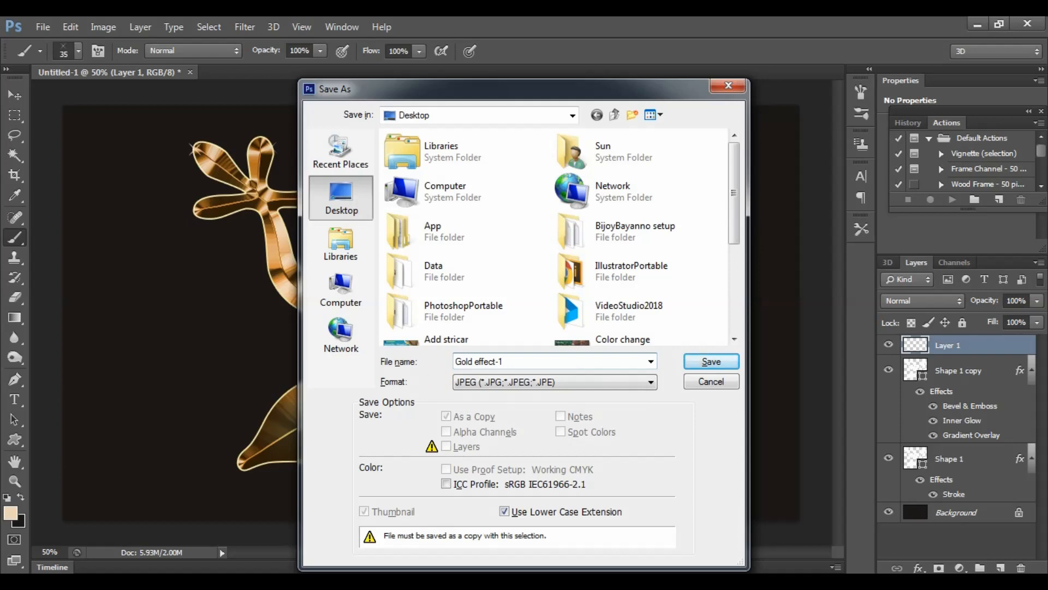
left_click(710, 362)
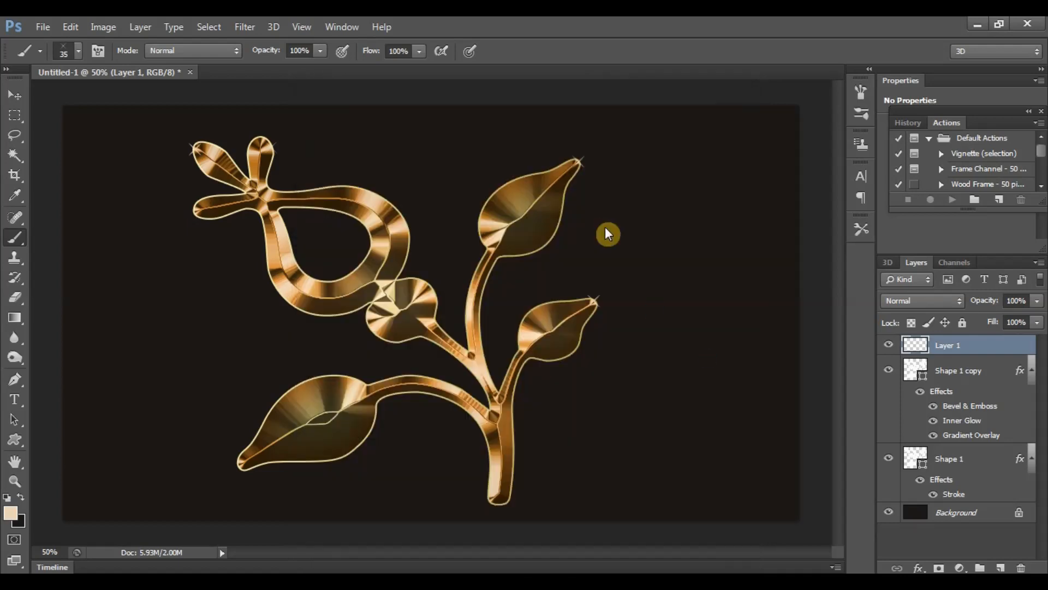
left_click(614, 158)
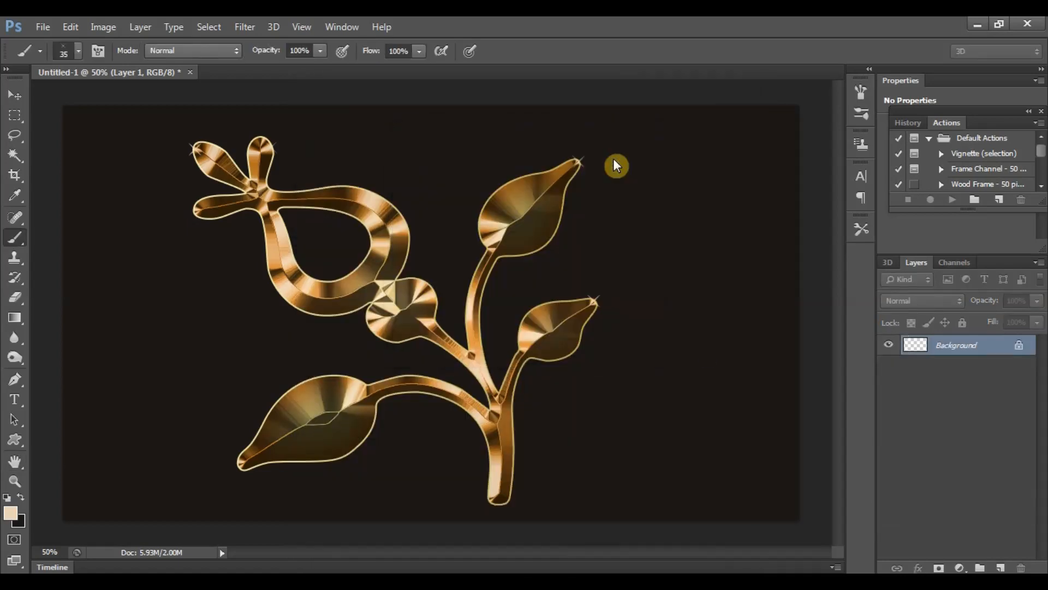